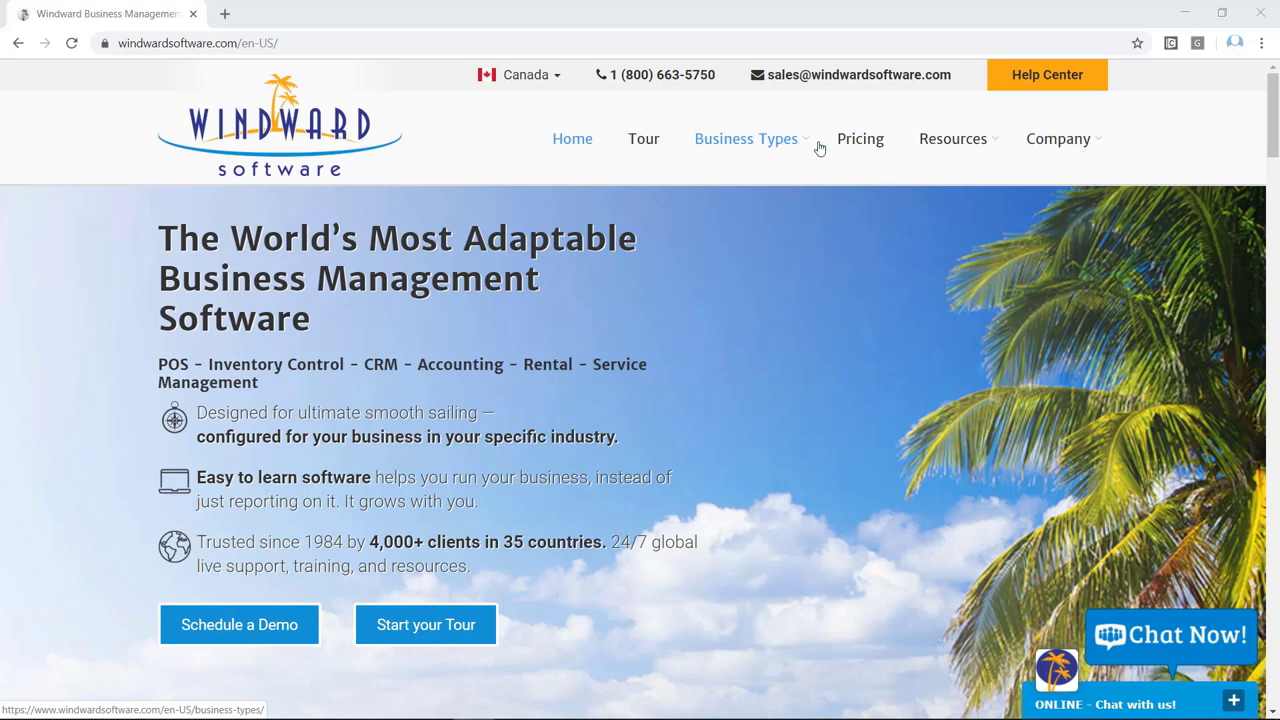
{"action": "left_click", "coordinate": [766, 138]}
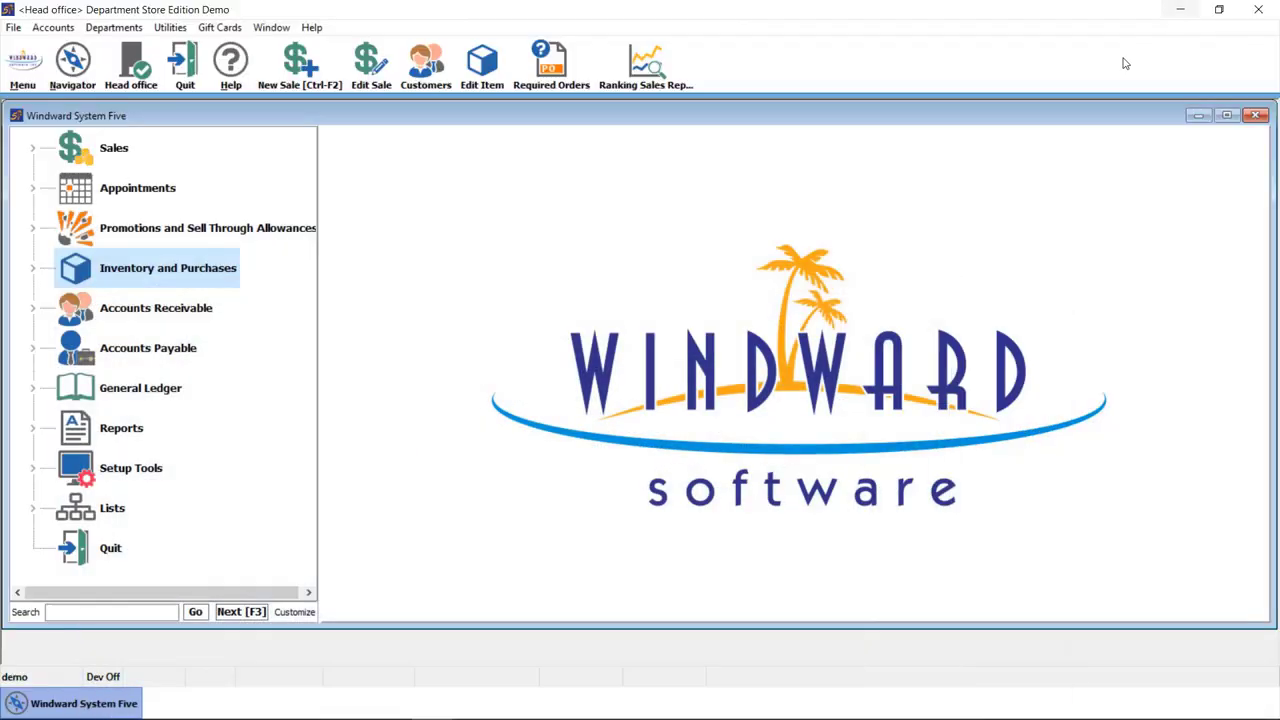
{"action": "left_click", "coordinate": [1184, 13]}
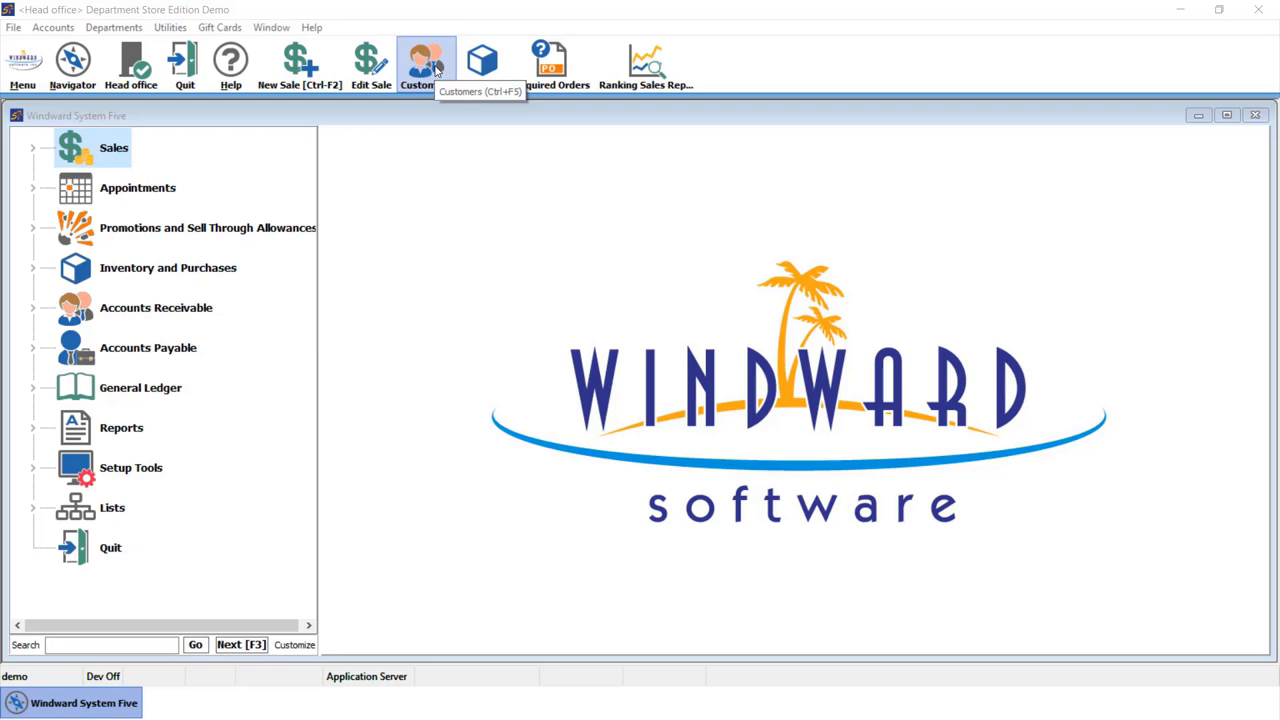
Search the customers by the name "sm" and open the Smith Construction Co. record.
{"action": "left_click", "coordinate": [436, 68]}
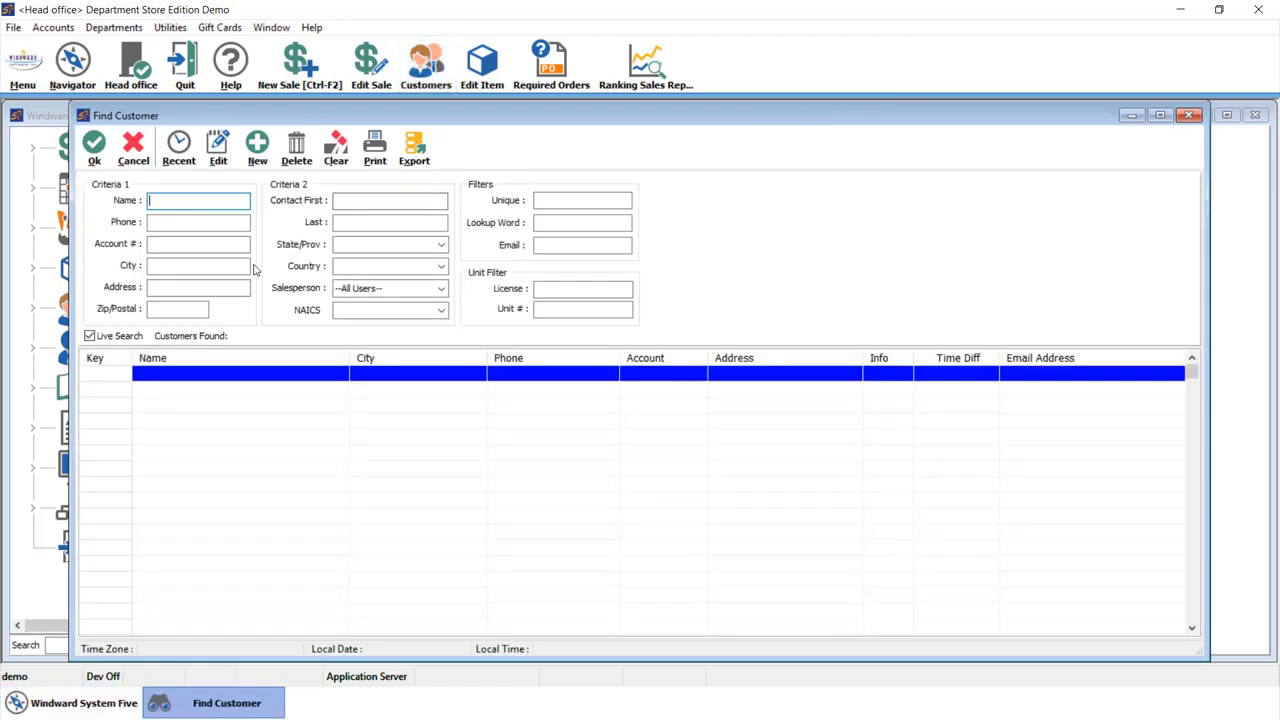
{"action": "type", "text": "sm"}
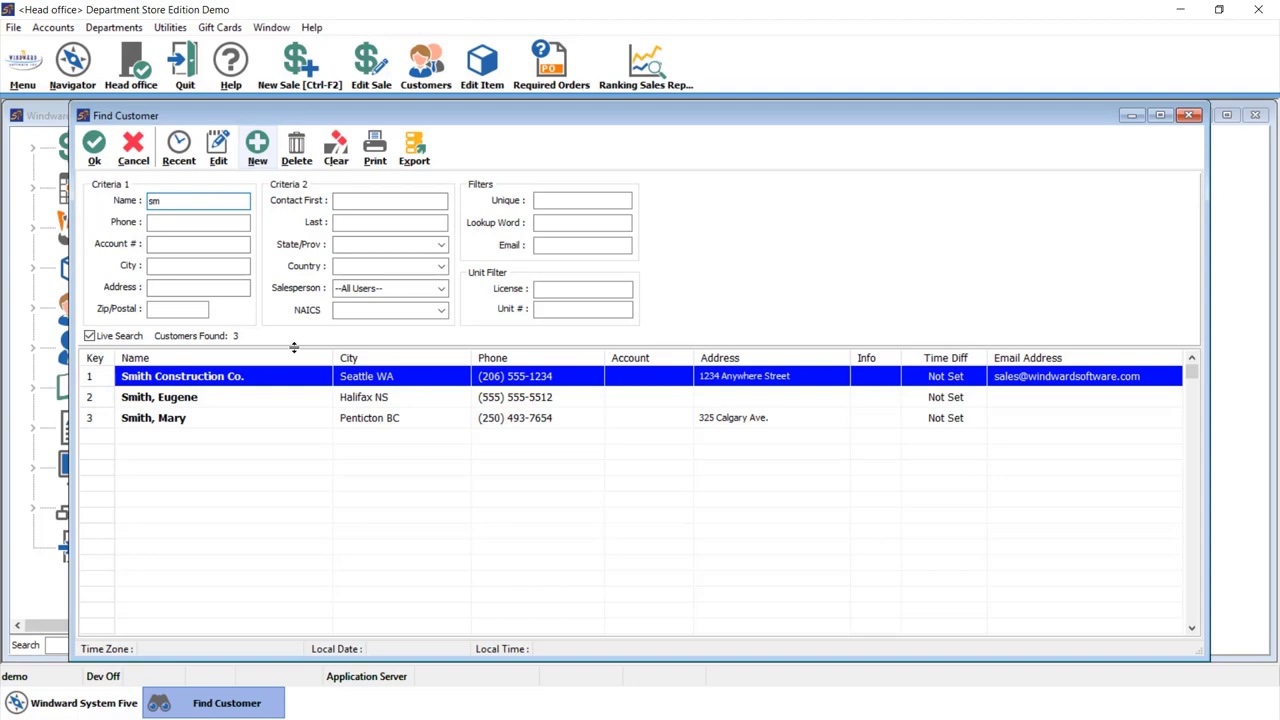
{"action": "left_click", "coordinate": [288, 380]}
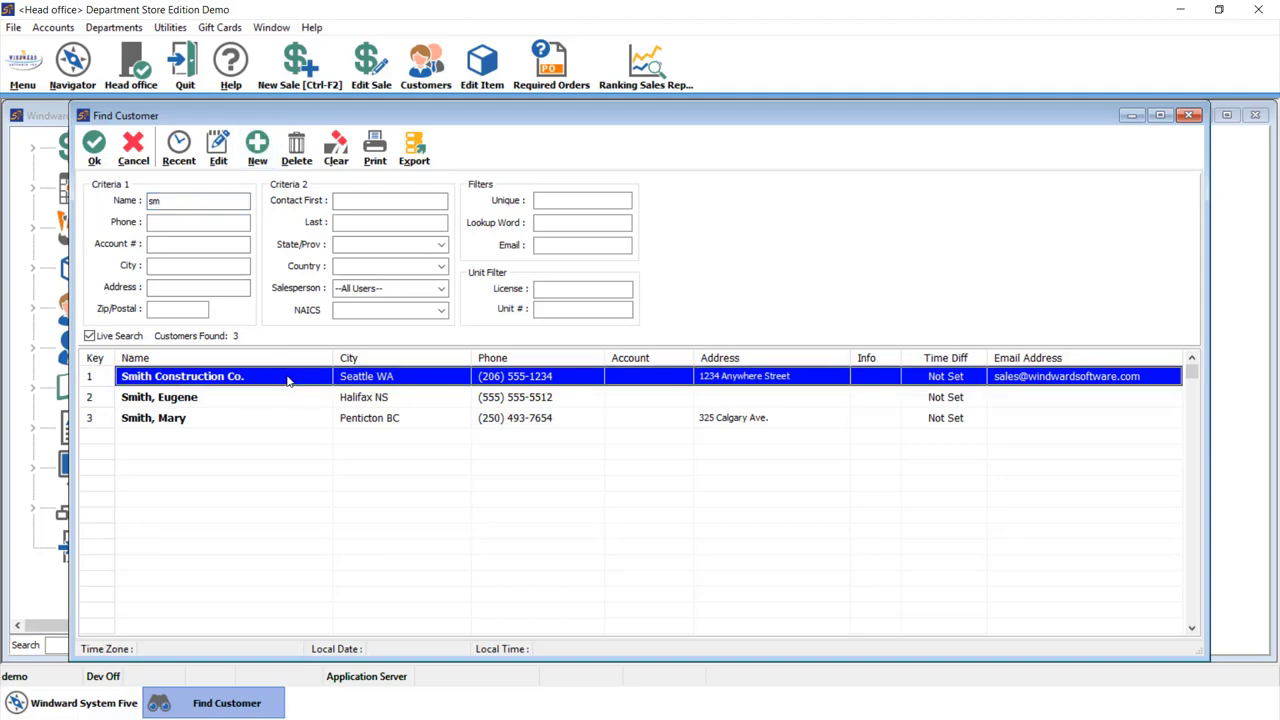
{"action": "double_click", "coordinate": [288, 378]}
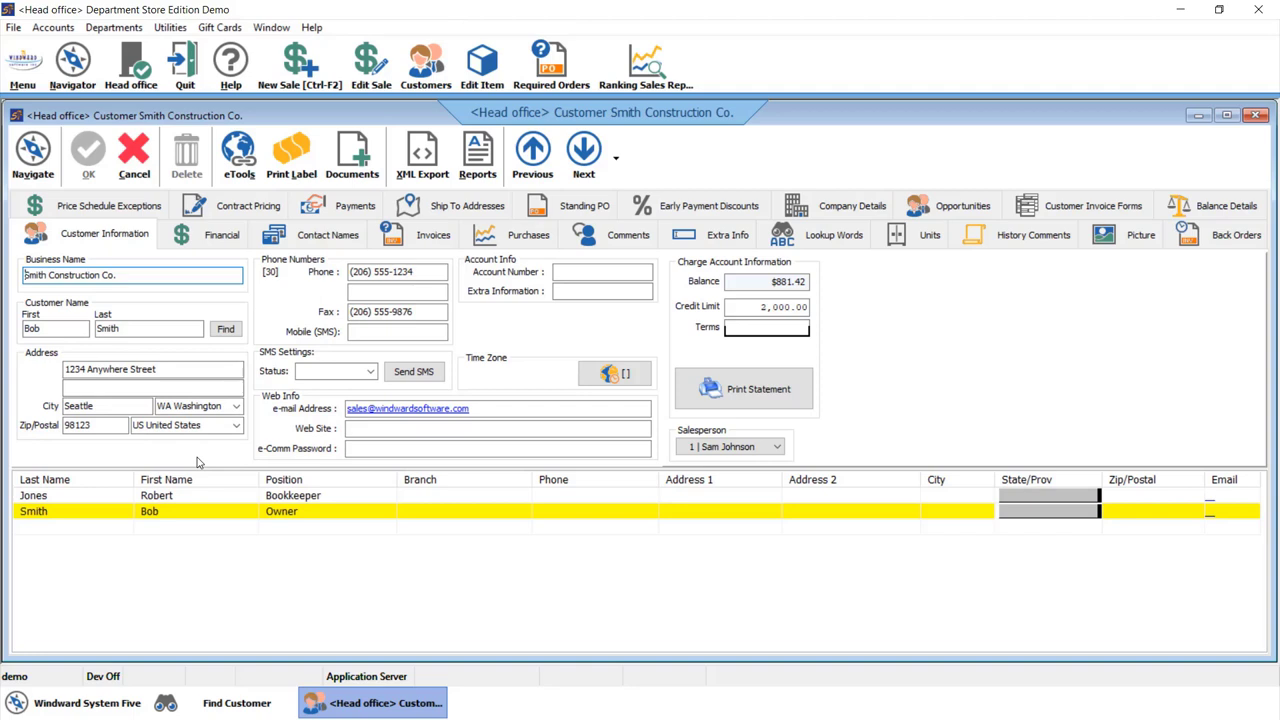
Review the customer's financial settings, price schedule options, invoices and history comments.
{"action": "left_click", "coordinate": [222, 238]}
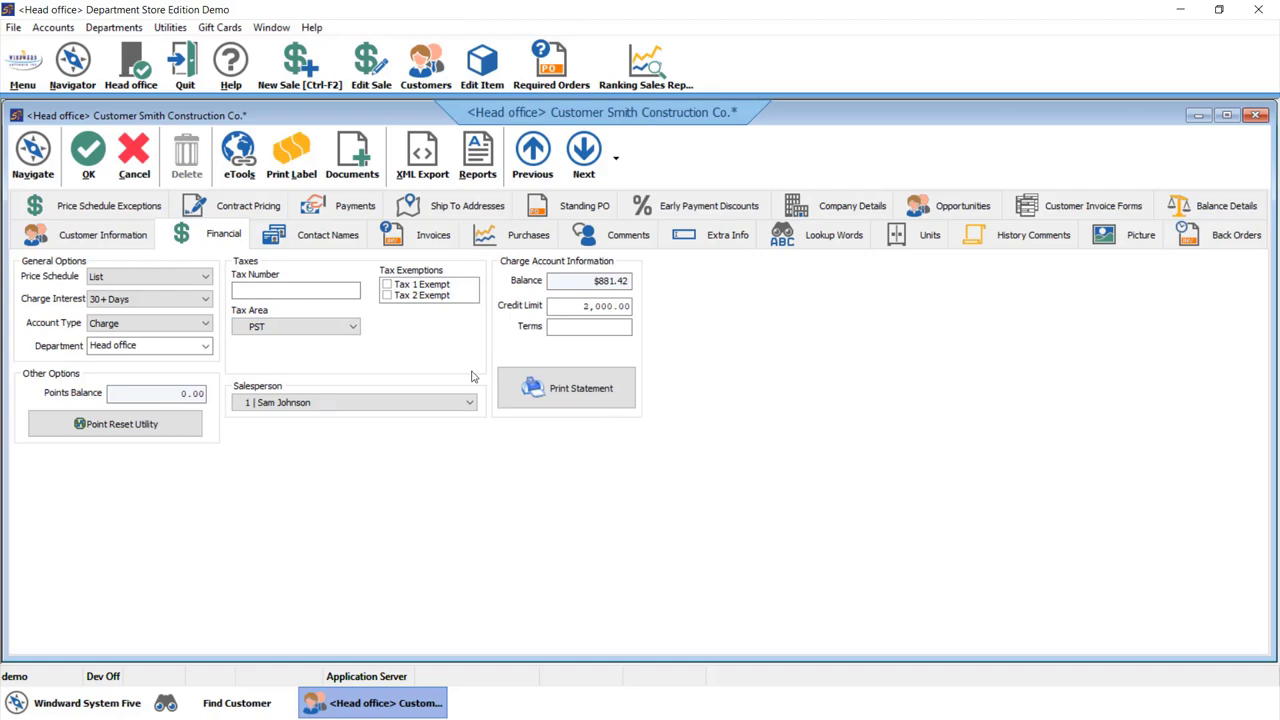
{"action": "left_click", "coordinate": [206, 277]}
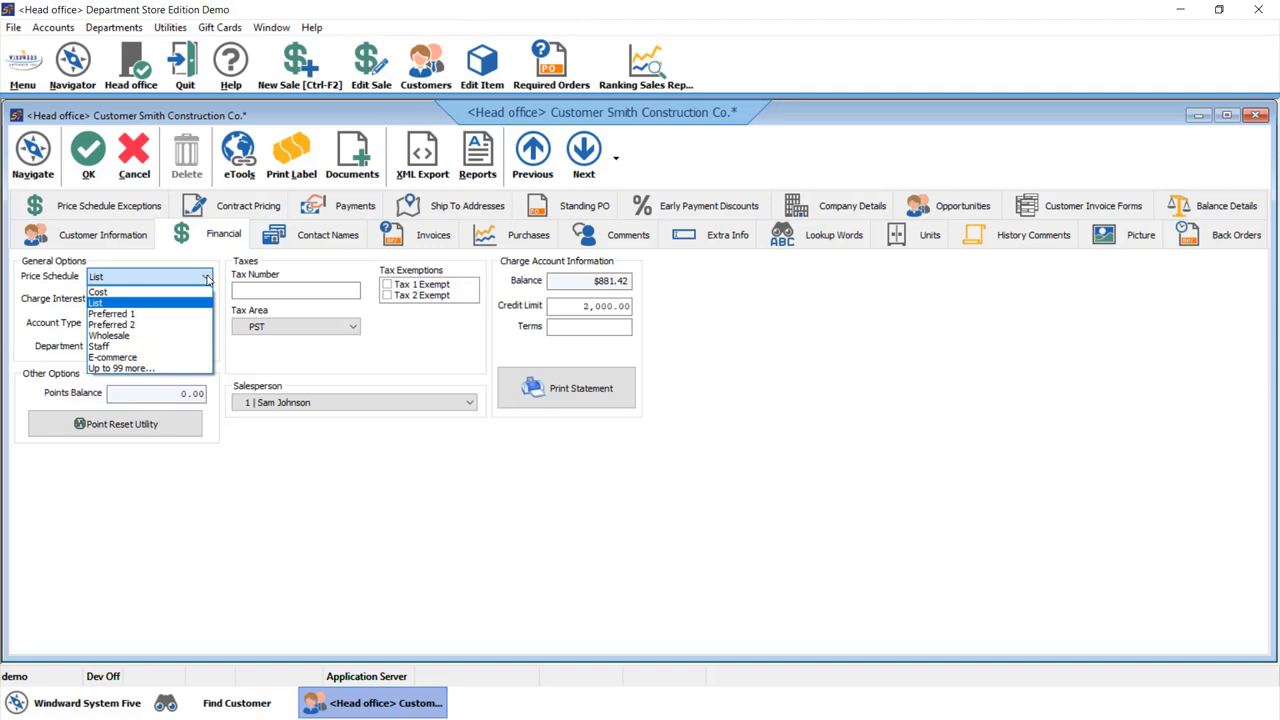
{"action": "left_click", "coordinate": [428, 245]}
{"action": "left_click", "coordinate": [428, 245]}
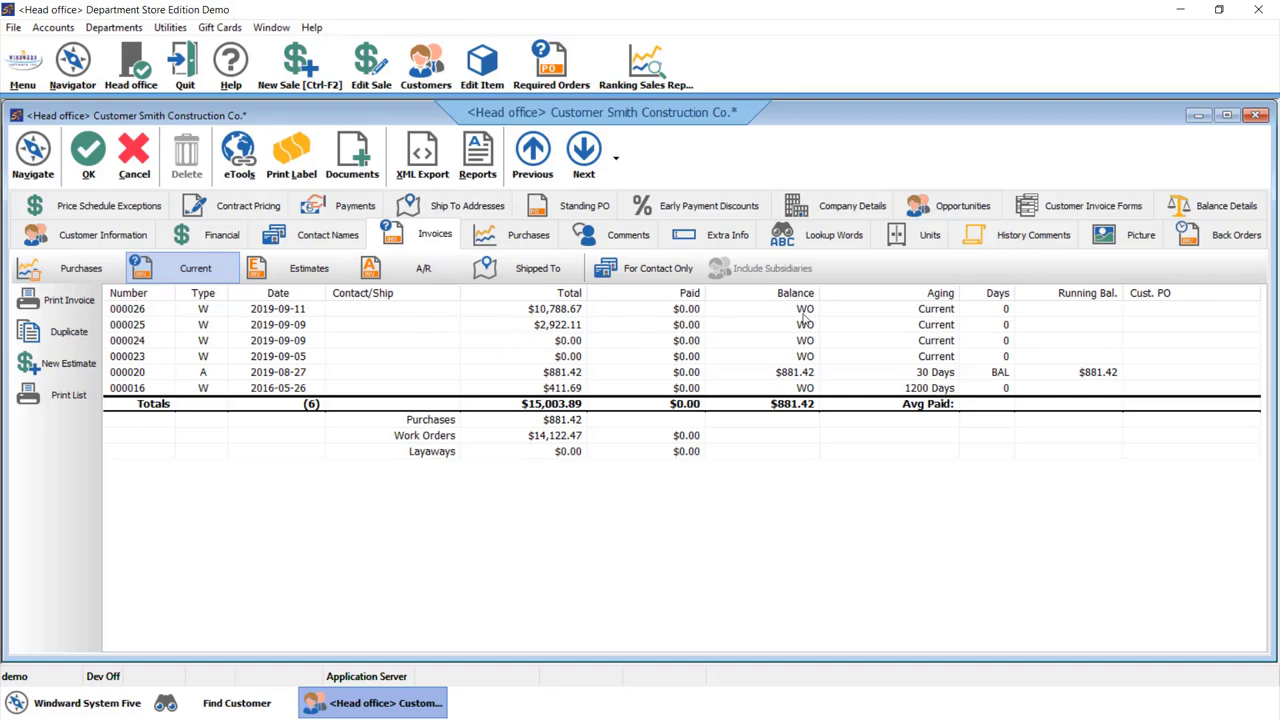
{"action": "left_click", "coordinate": [1036, 237]}
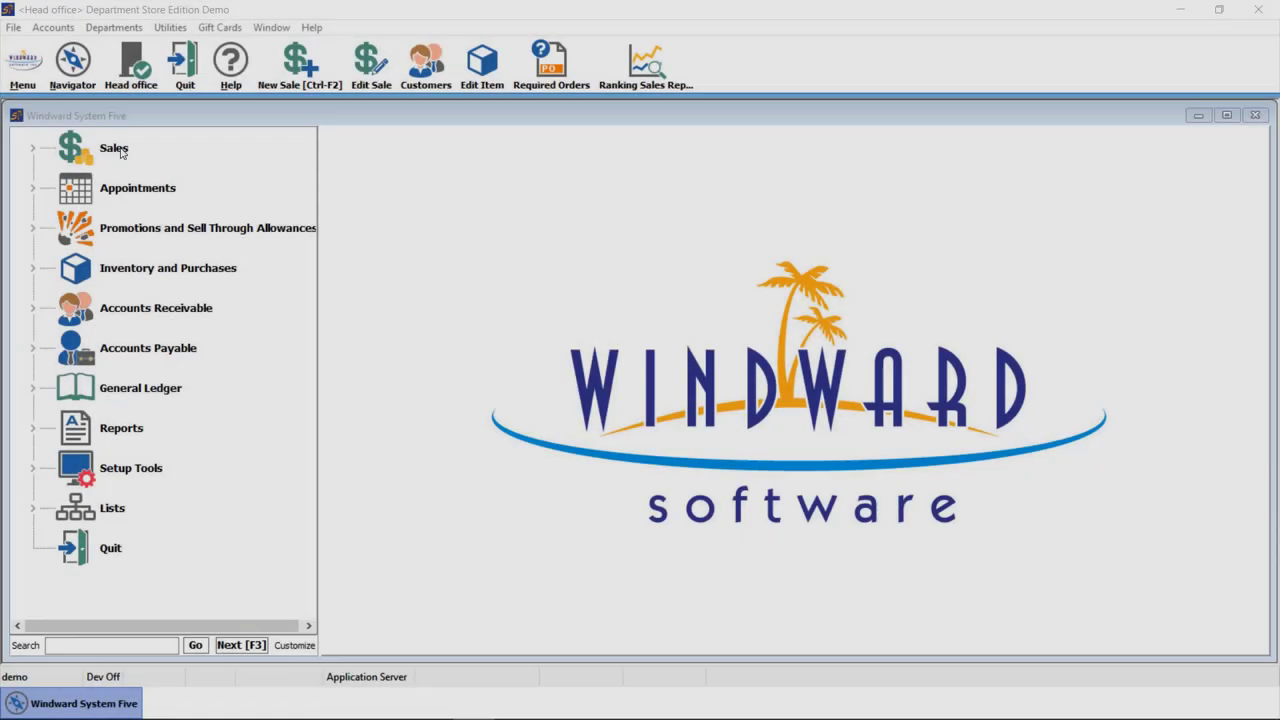
View the Quick Sale invoice screen and exit it without printing.
{"action": "left_click", "coordinate": [113, 148]}
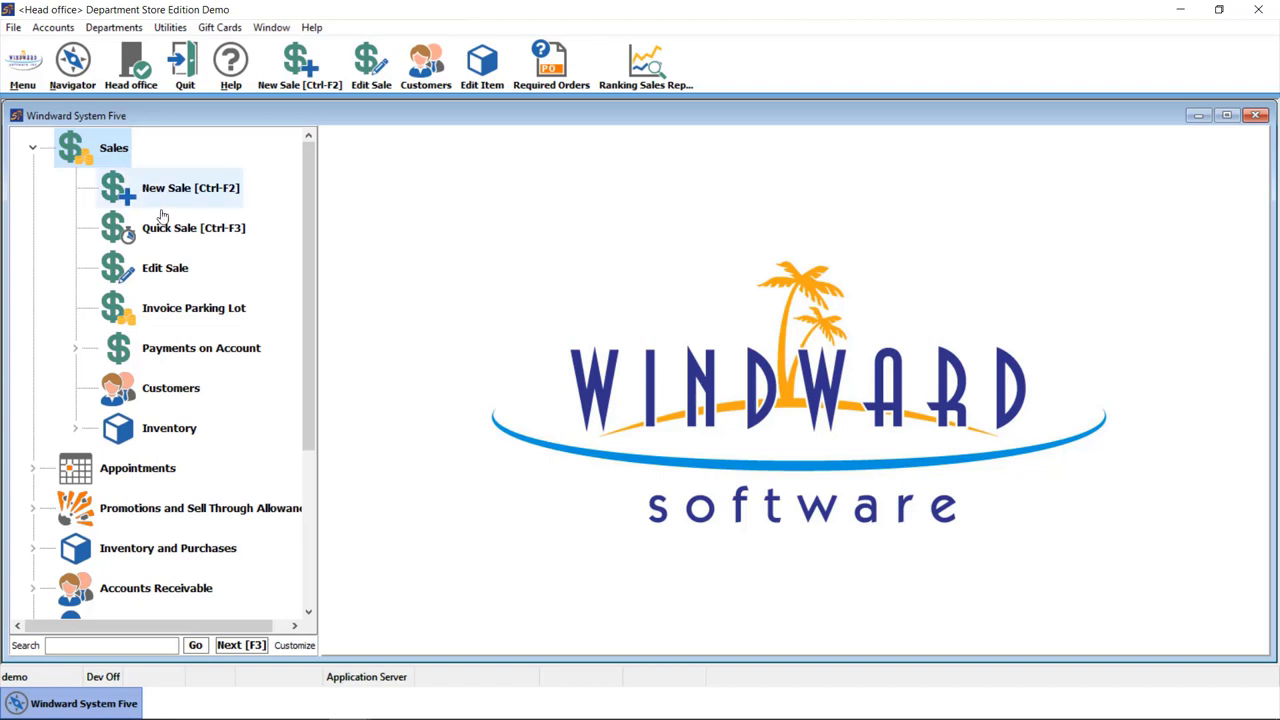
{"action": "left_click", "coordinate": [170, 227]}
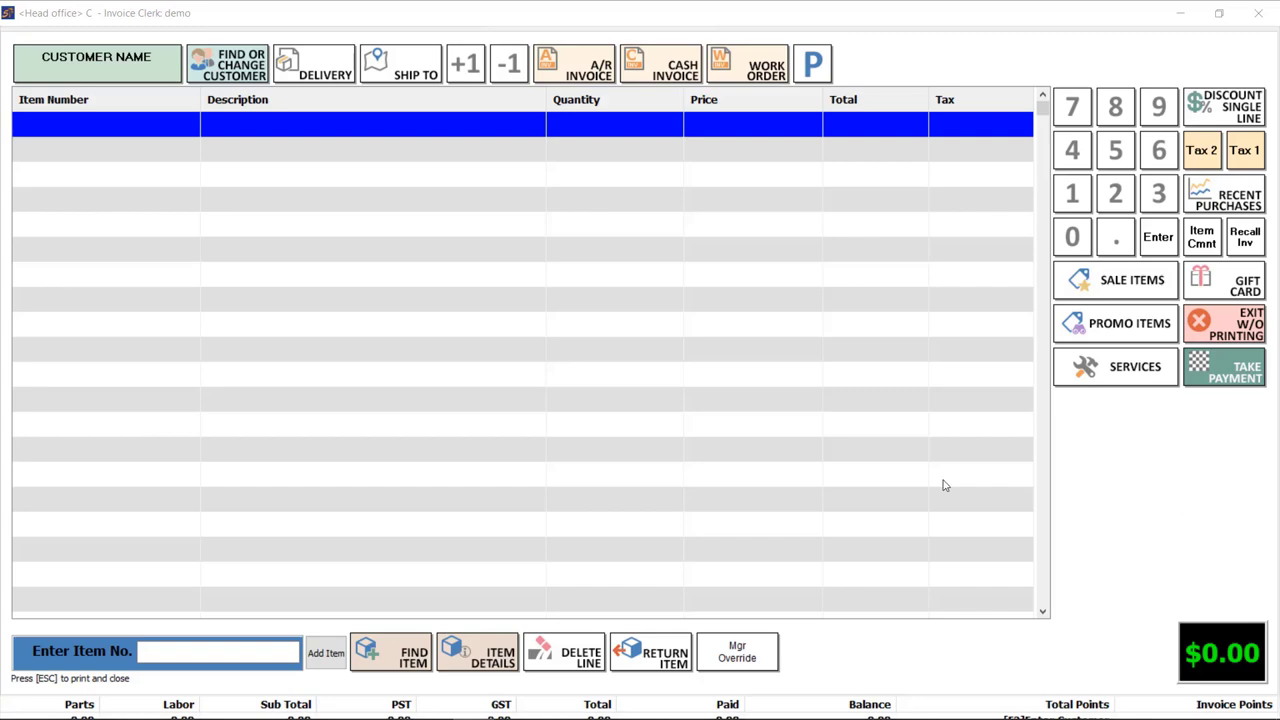
{"action": "left_click", "coordinate": [1224, 325]}
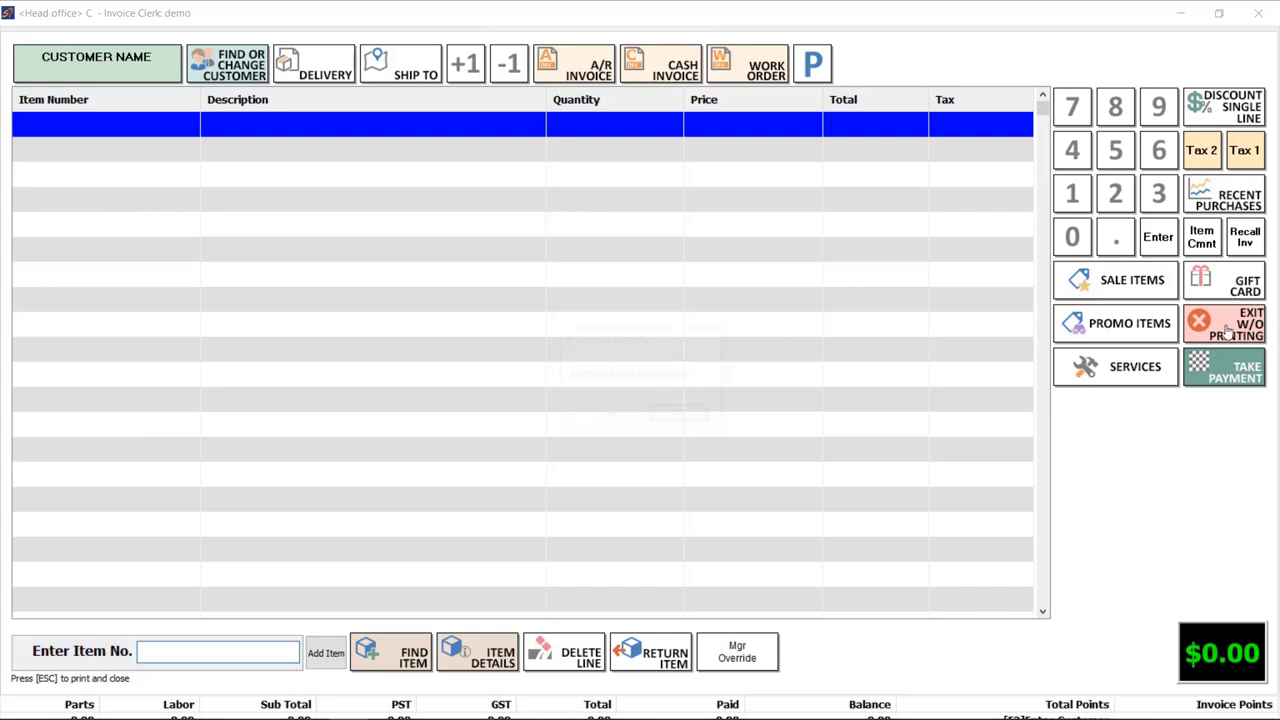
{"action": "left_click", "coordinate": [612, 415]}
Start a new sale as a Work Order and review the available invoice types and sub types.
{"action": "left_click", "coordinate": [160, 190]}
{"action": "left_click", "coordinate": [160, 190]}
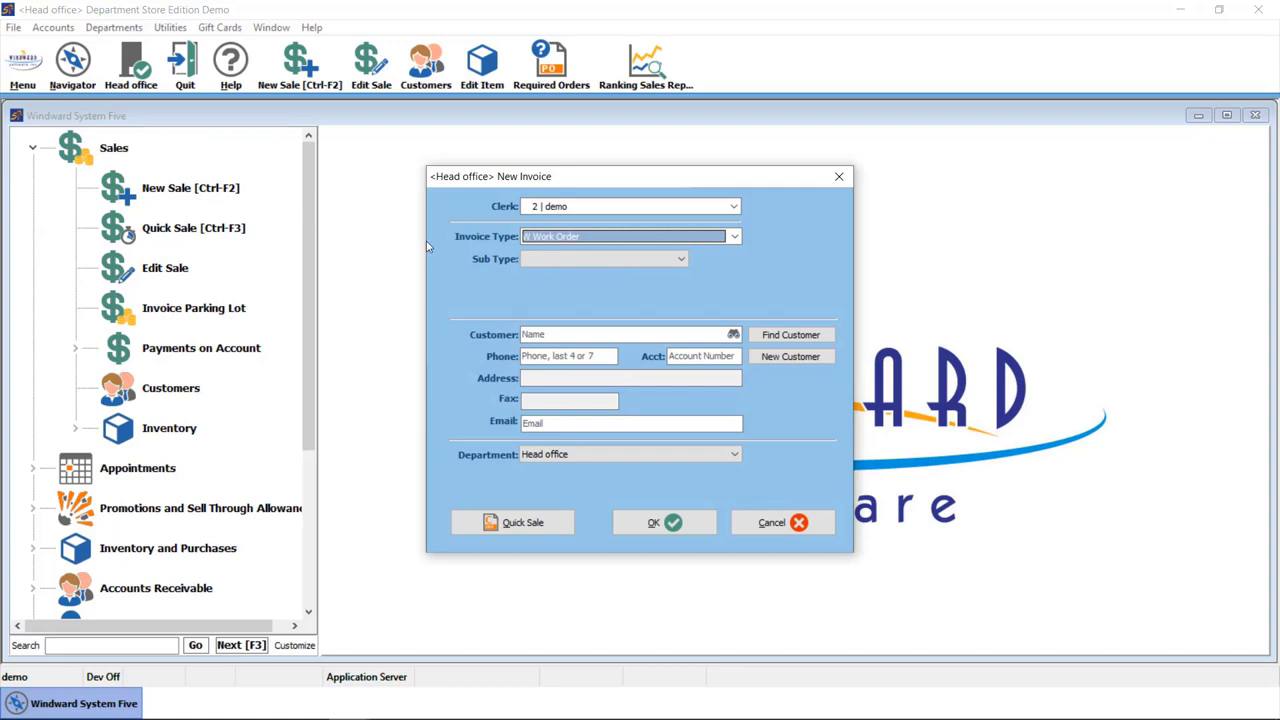
{"action": "left_click", "coordinate": [735, 237]}
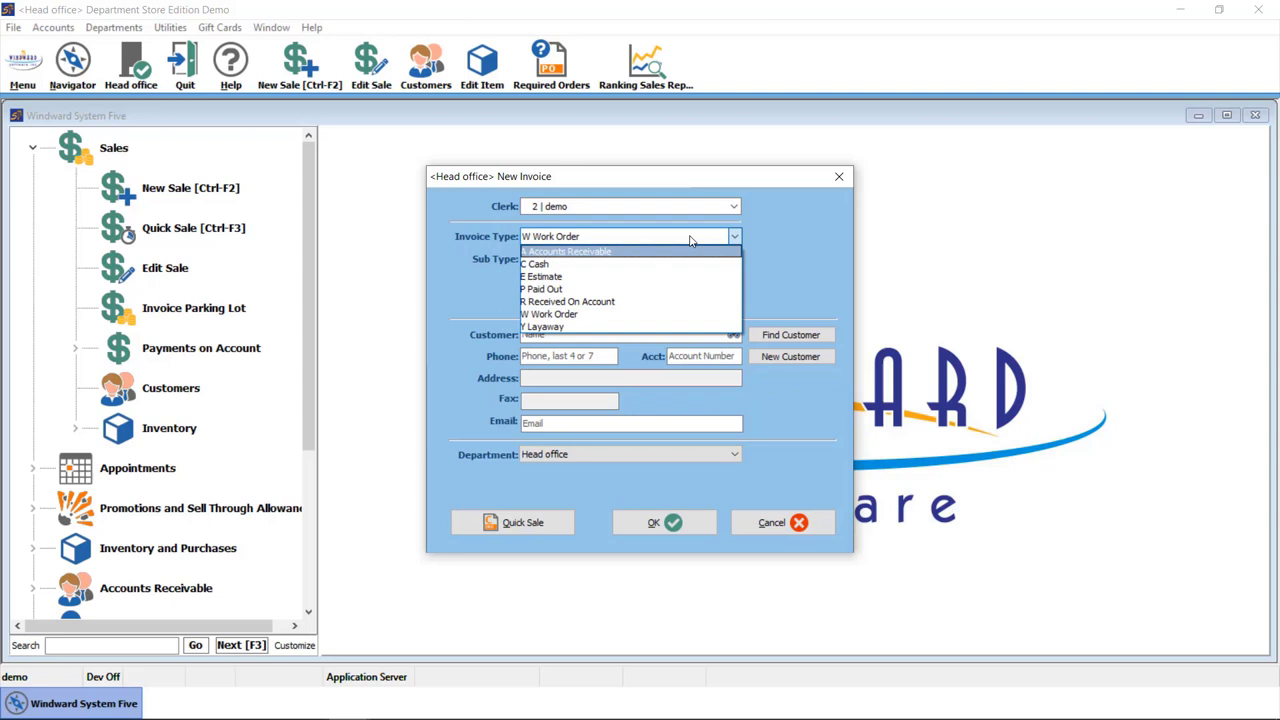
{"action": "left_click", "coordinate": [797, 253]}
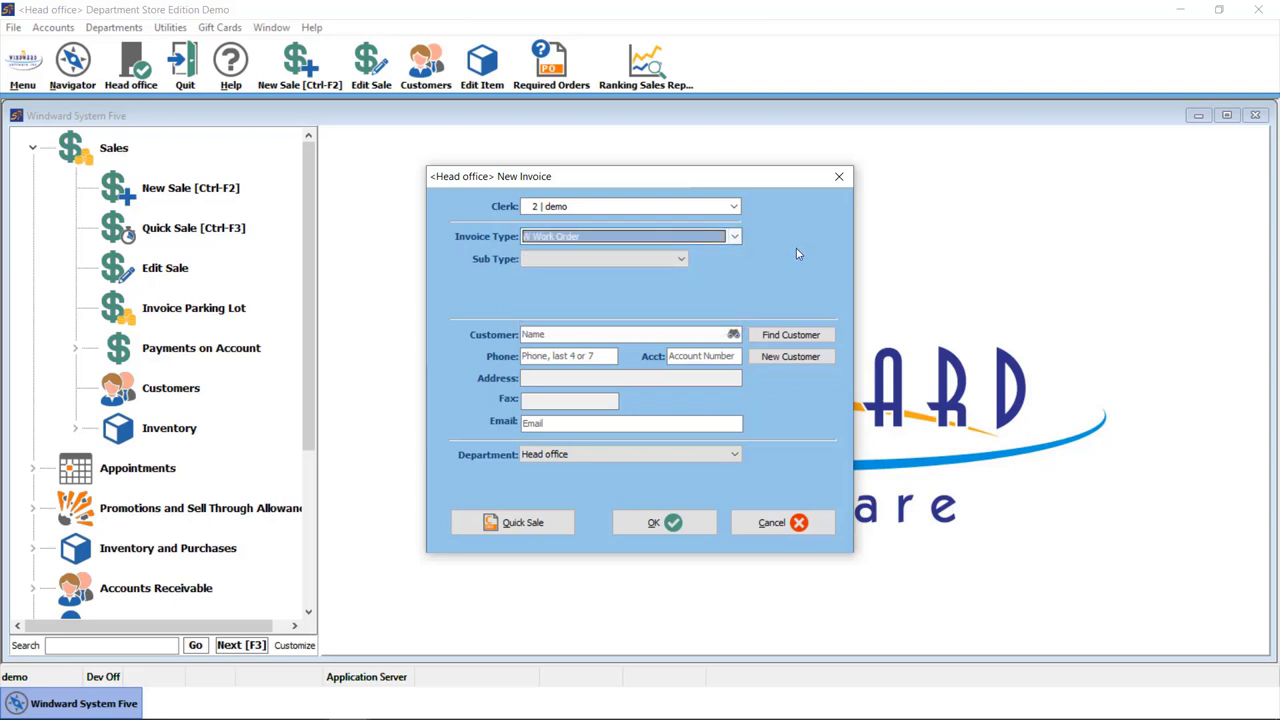
{"action": "left_click", "coordinate": [682, 260]}
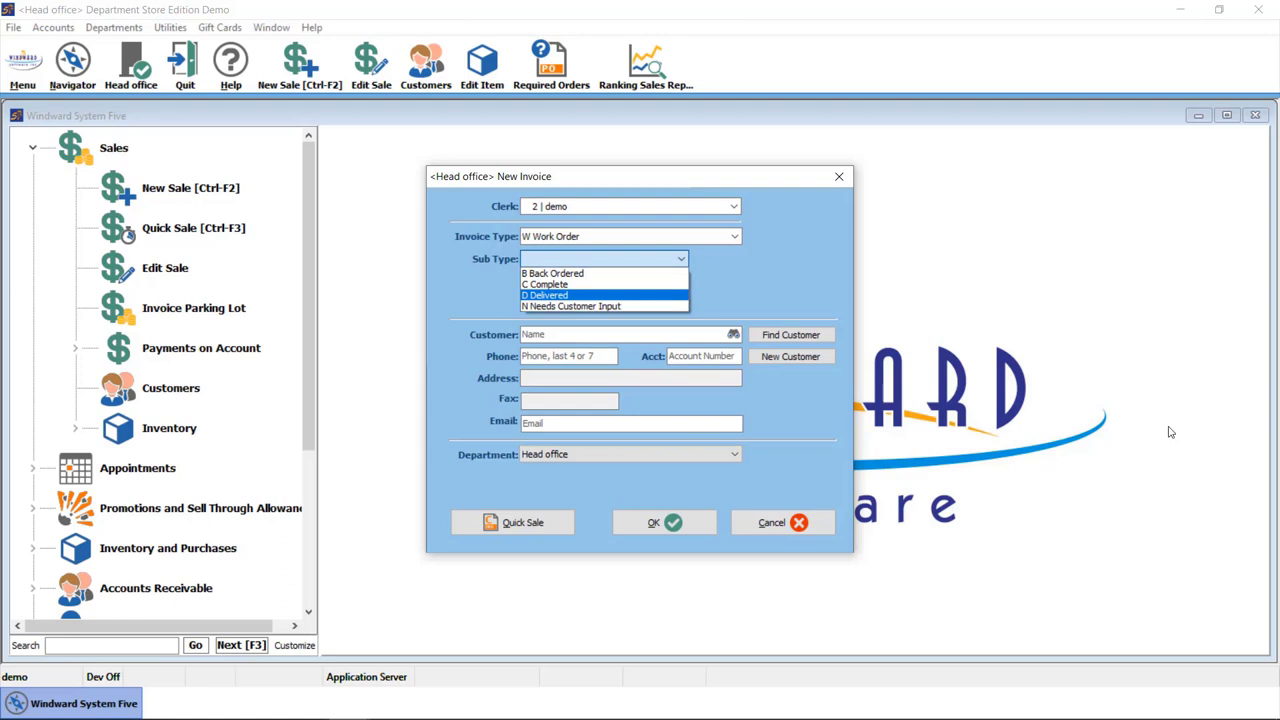
{"action": "left_click", "coordinate": [600, 336]}
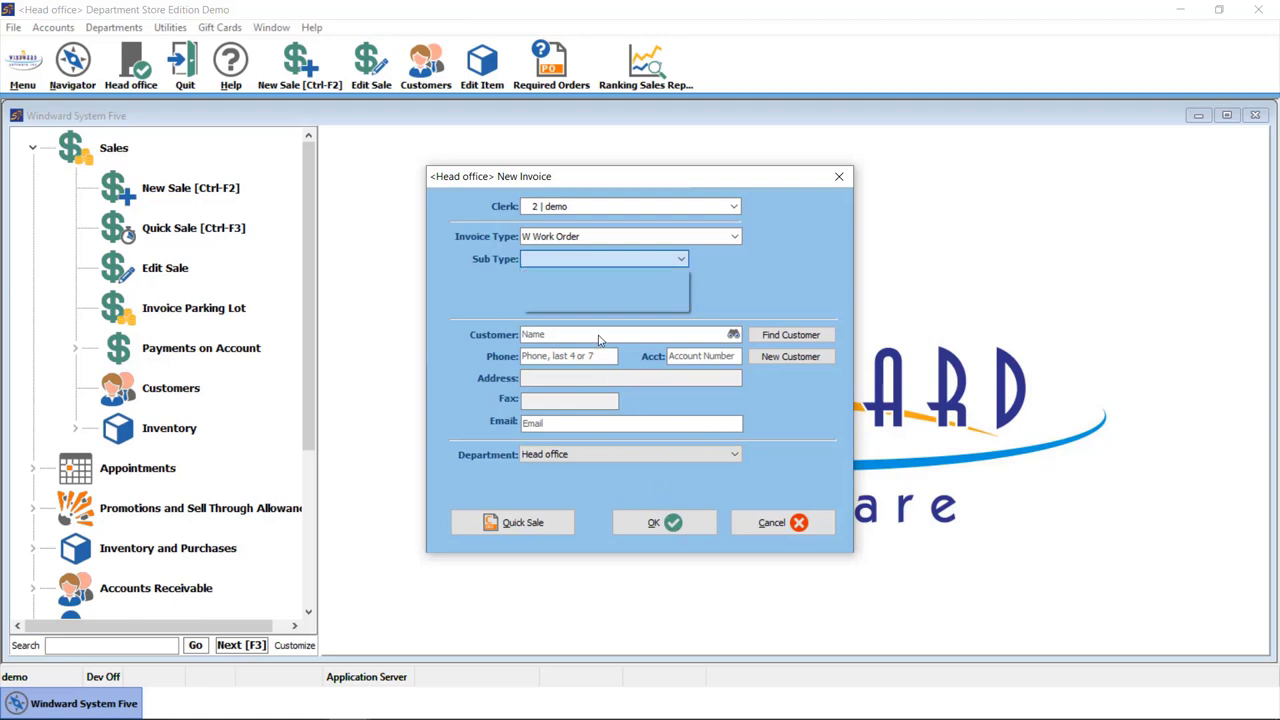
Assign Smith Construction Co. as the new invoice's customer and create the work order.
{"action": "left_click", "coordinate": [599, 335]}
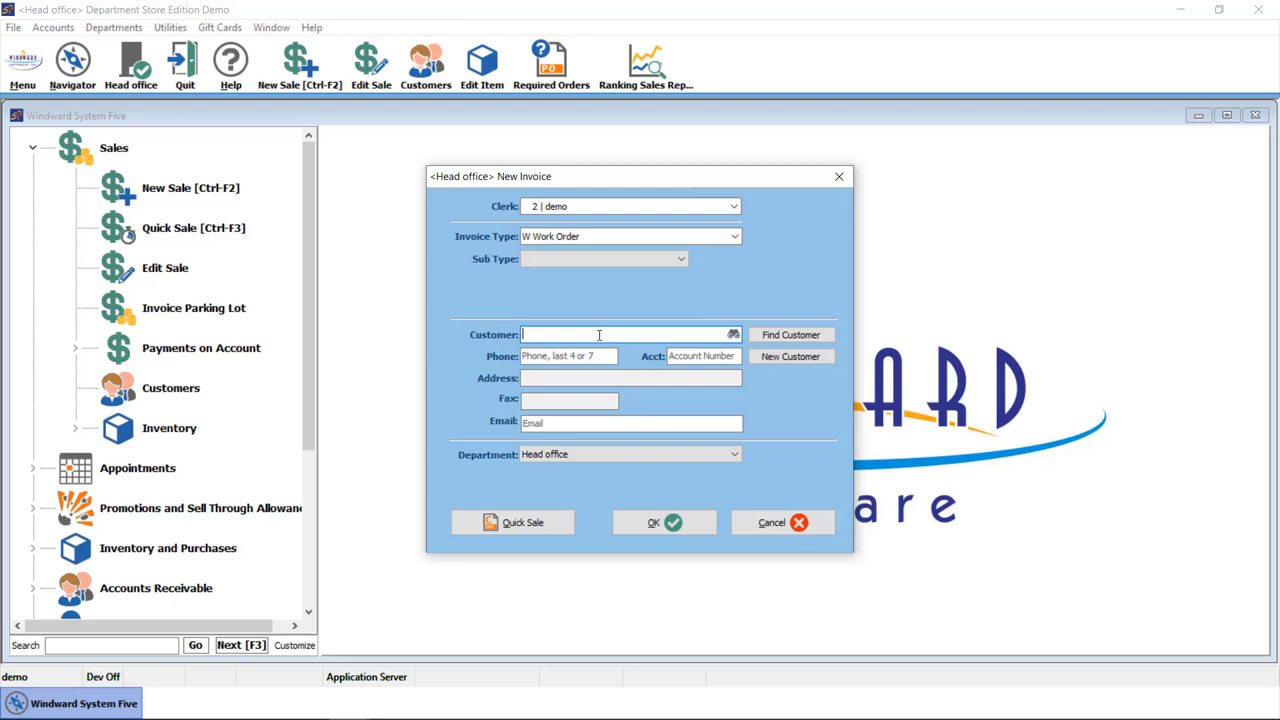
{"action": "type", "text": "Smith Construction Co."}
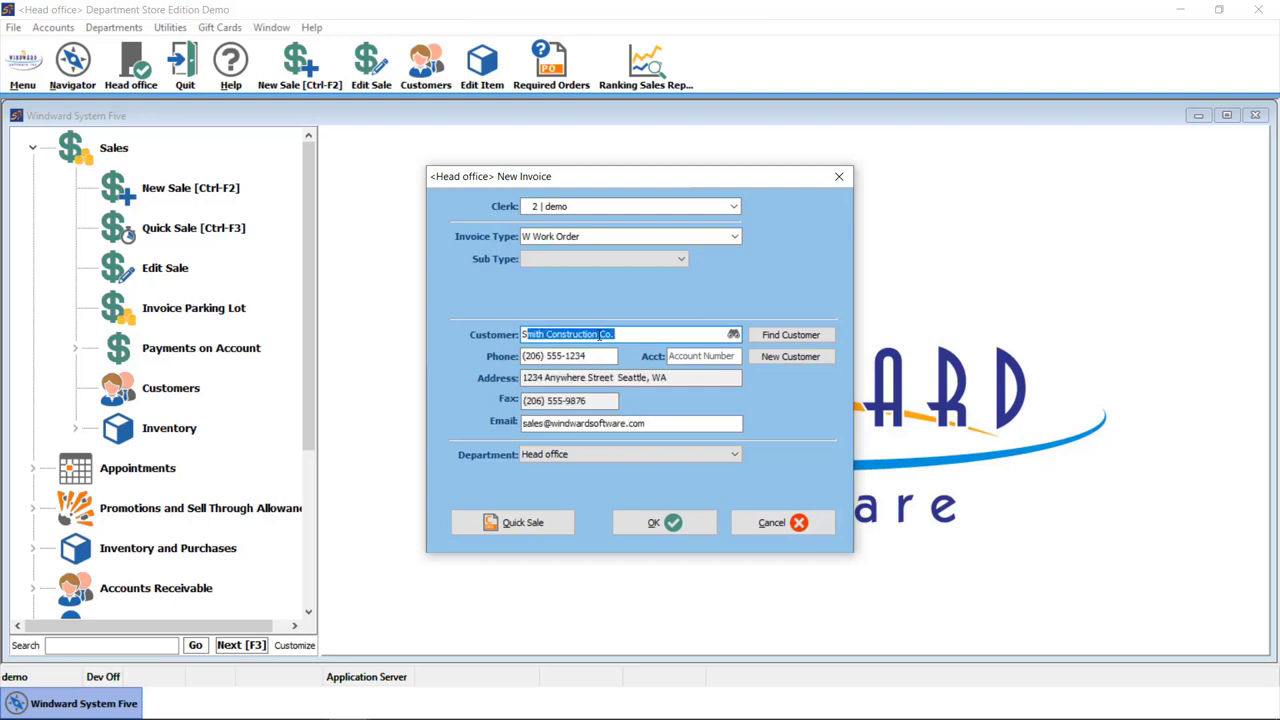
{"action": "left_click", "coordinate": [660, 534]}
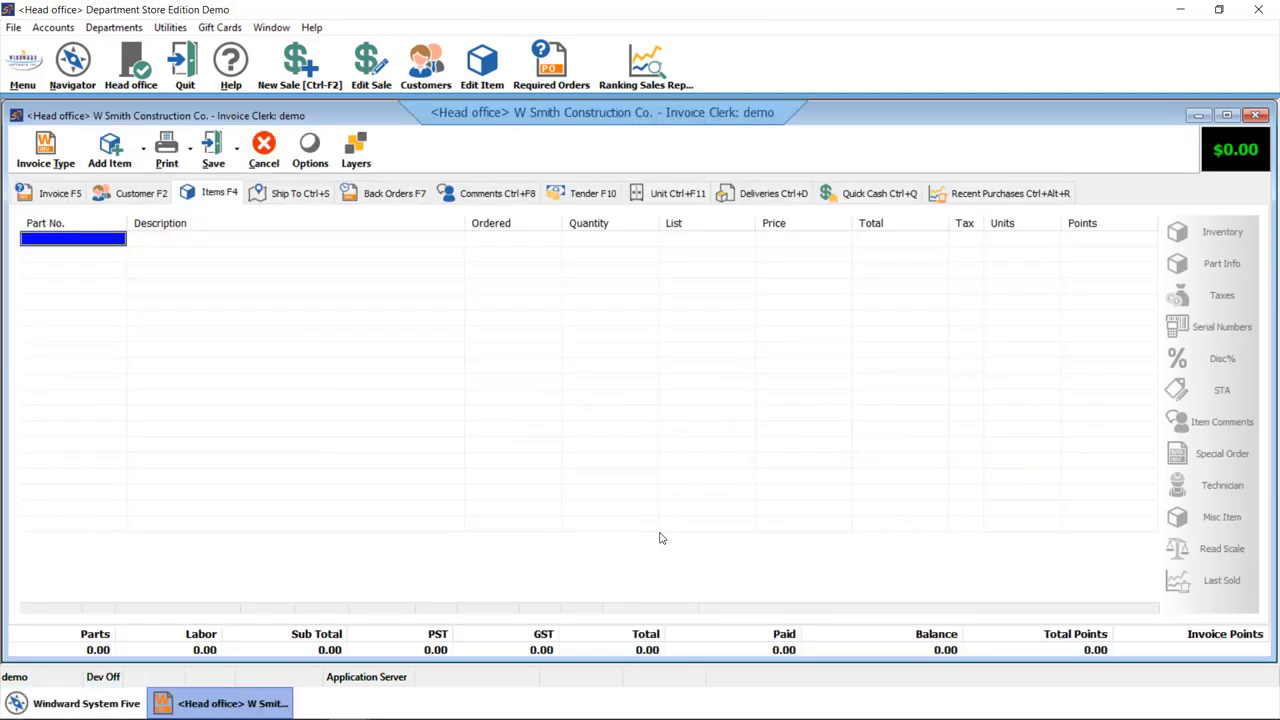
Start adding items to the work order and list the parts in the Furniture category's Recliners sub category.
{"action": "left_click", "coordinate": [341, 365]}
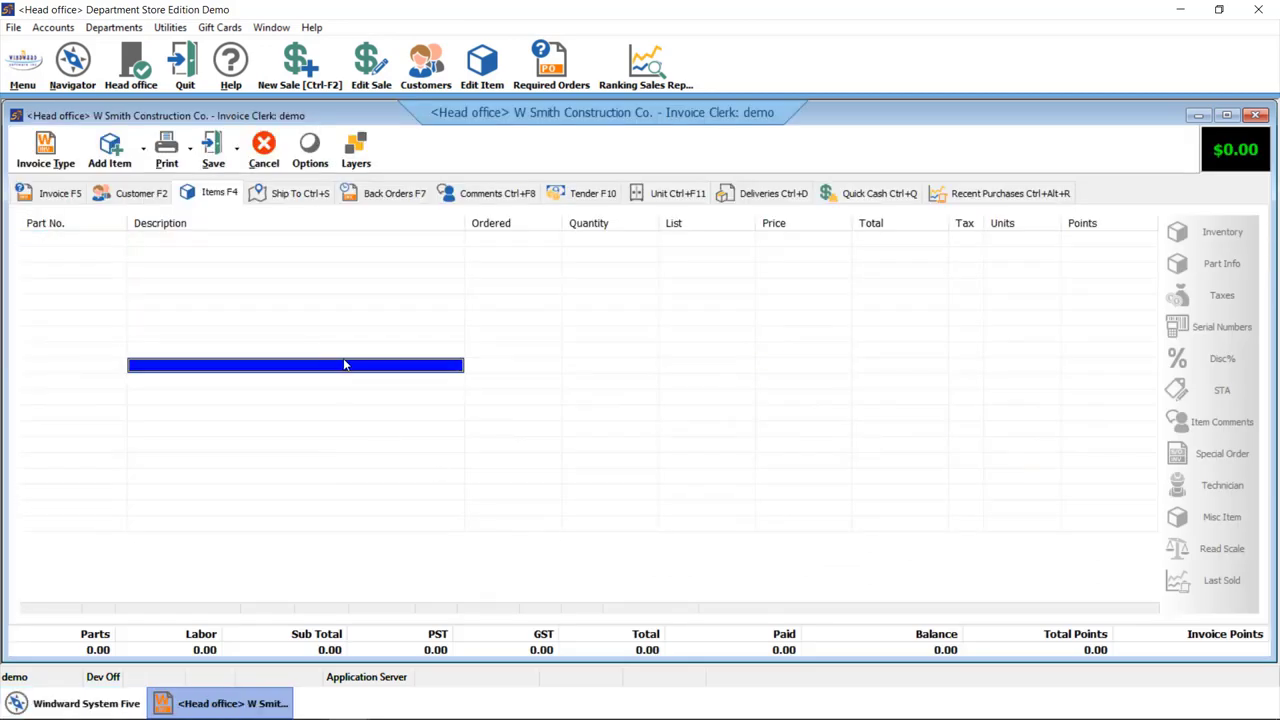
{"action": "left_click", "coordinate": [113, 240]}
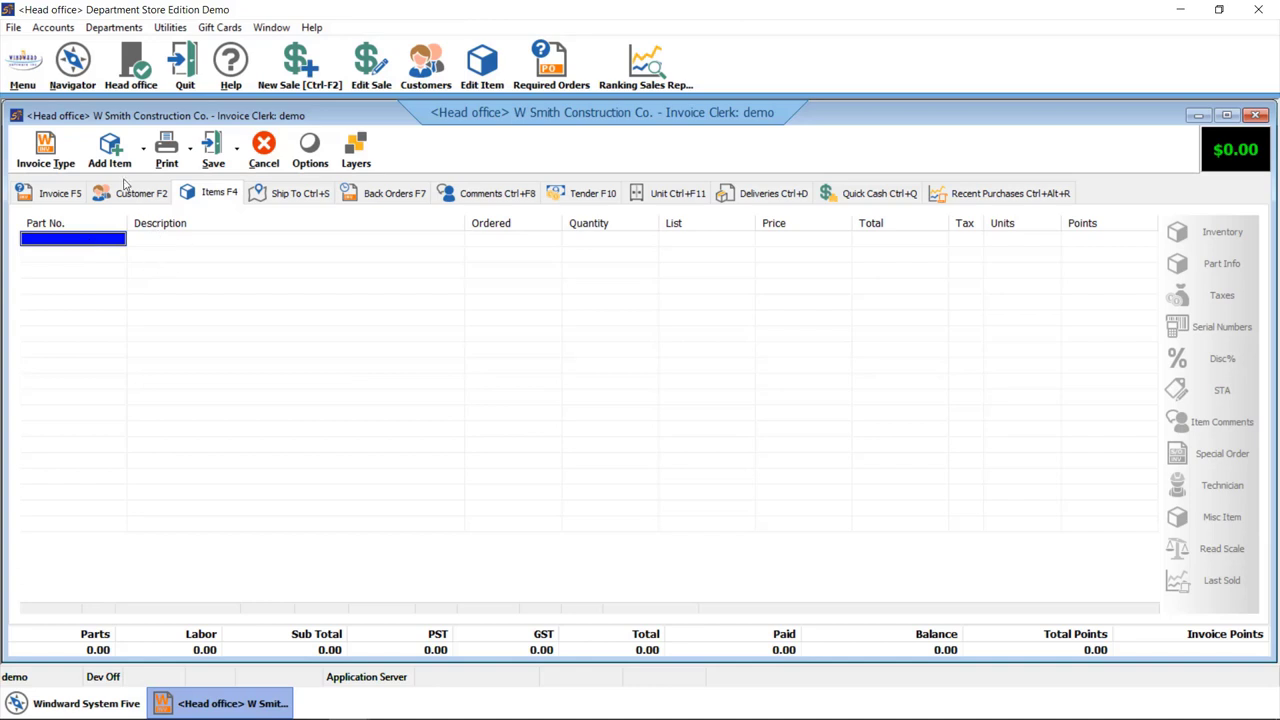
{"action": "left_click", "coordinate": [110, 148]}
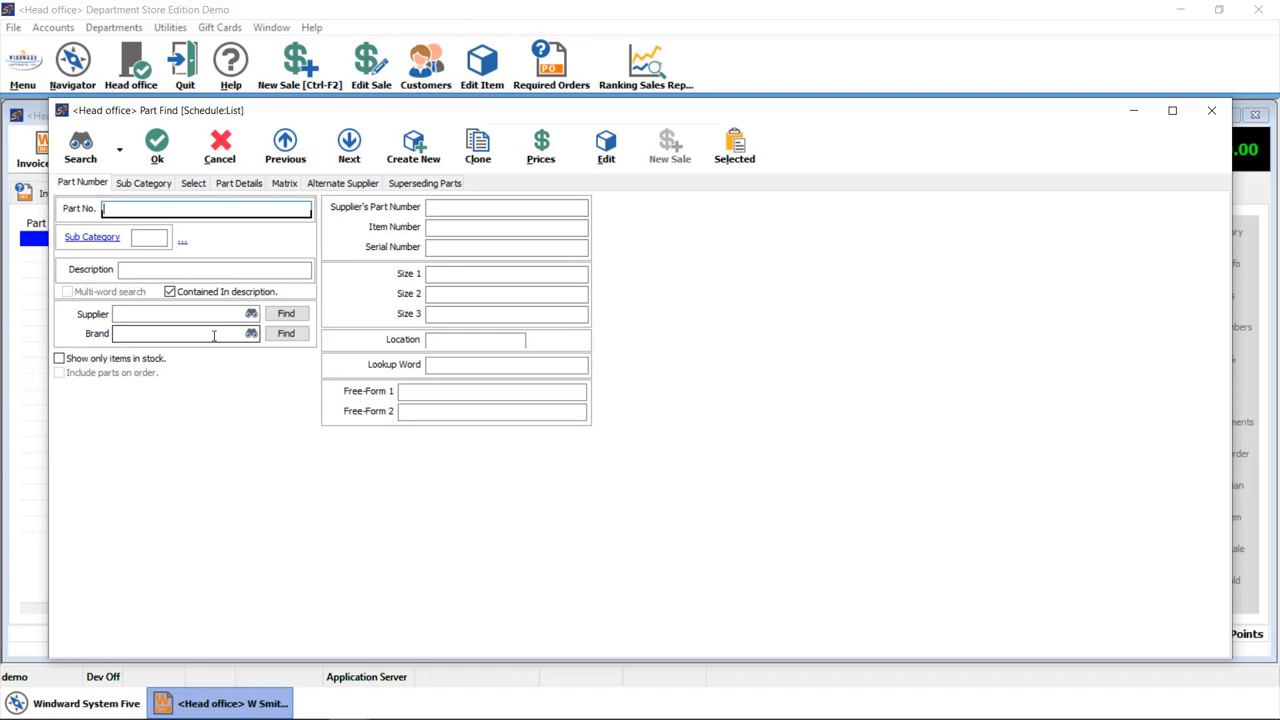
{"action": "left_click", "coordinate": [99, 237]}
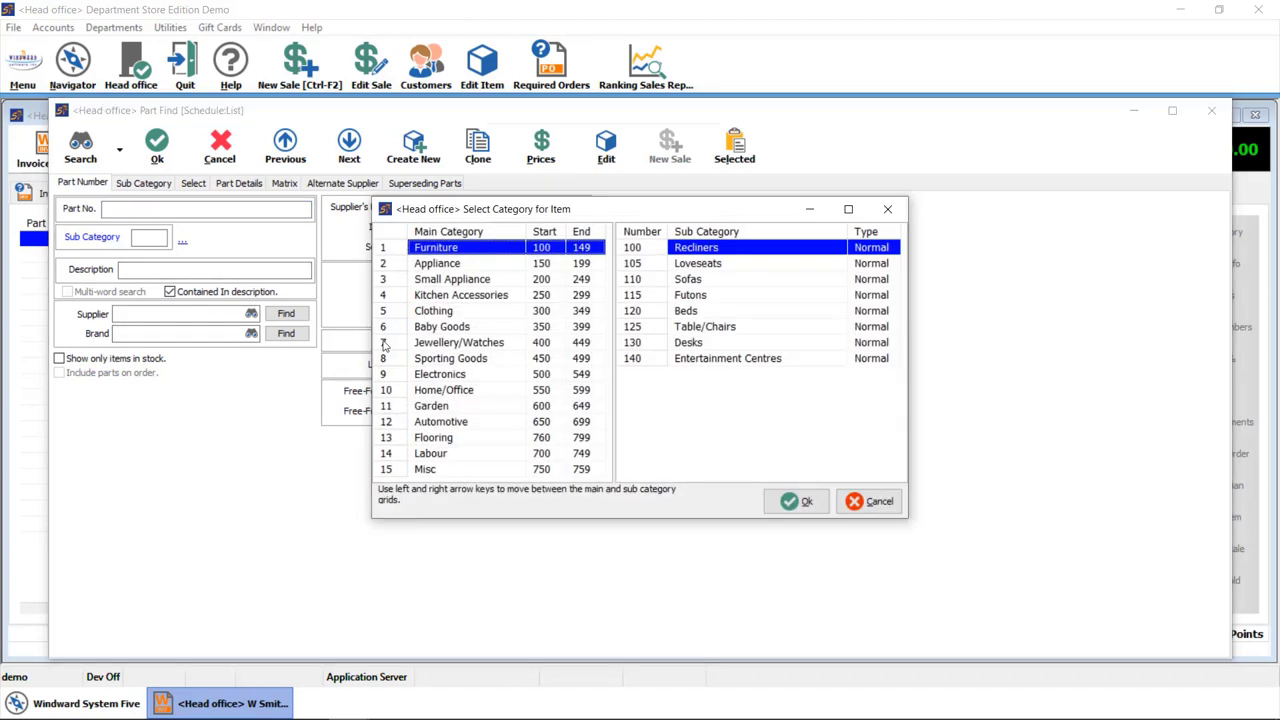
{"action": "left_click", "coordinate": [797, 505]}
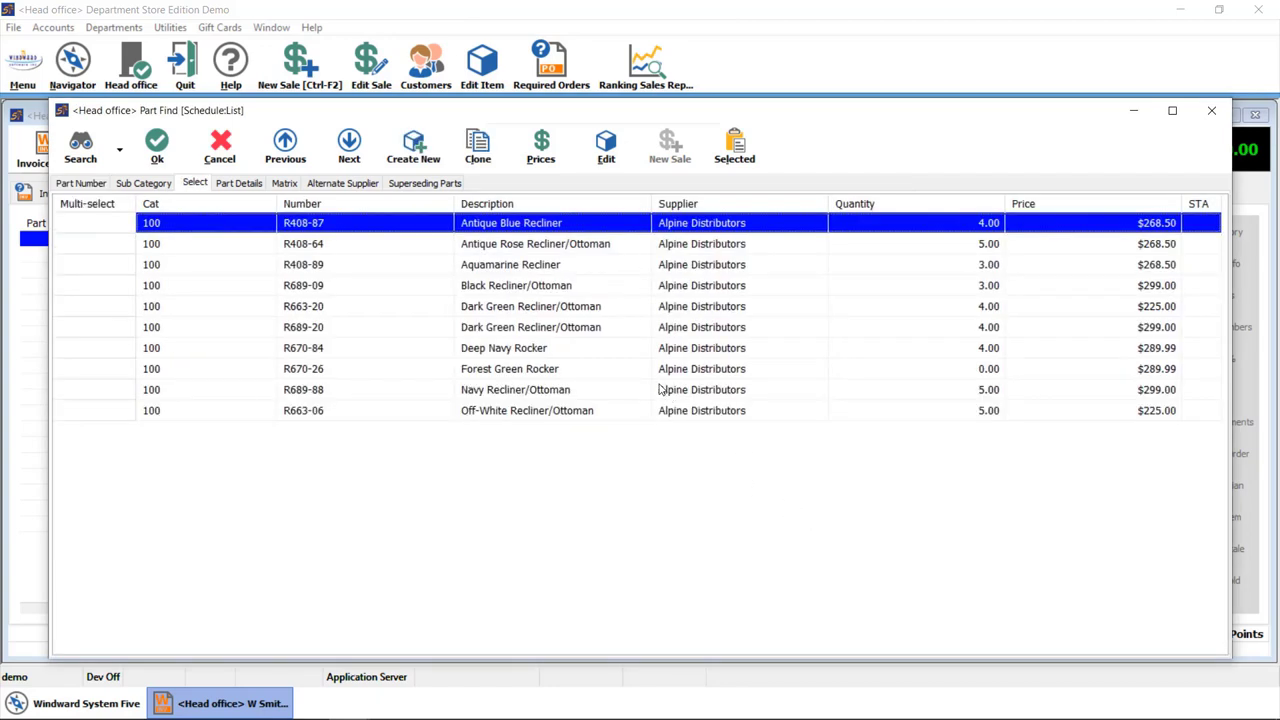
Add parts R408-87, R689-09, R670-84 and R670-26 to the work order together, backordering the Forest Green Rocker.
{"action": "left_click", "coordinate": [120, 233]}
{"action": "left_click", "coordinate": [116, 289]}
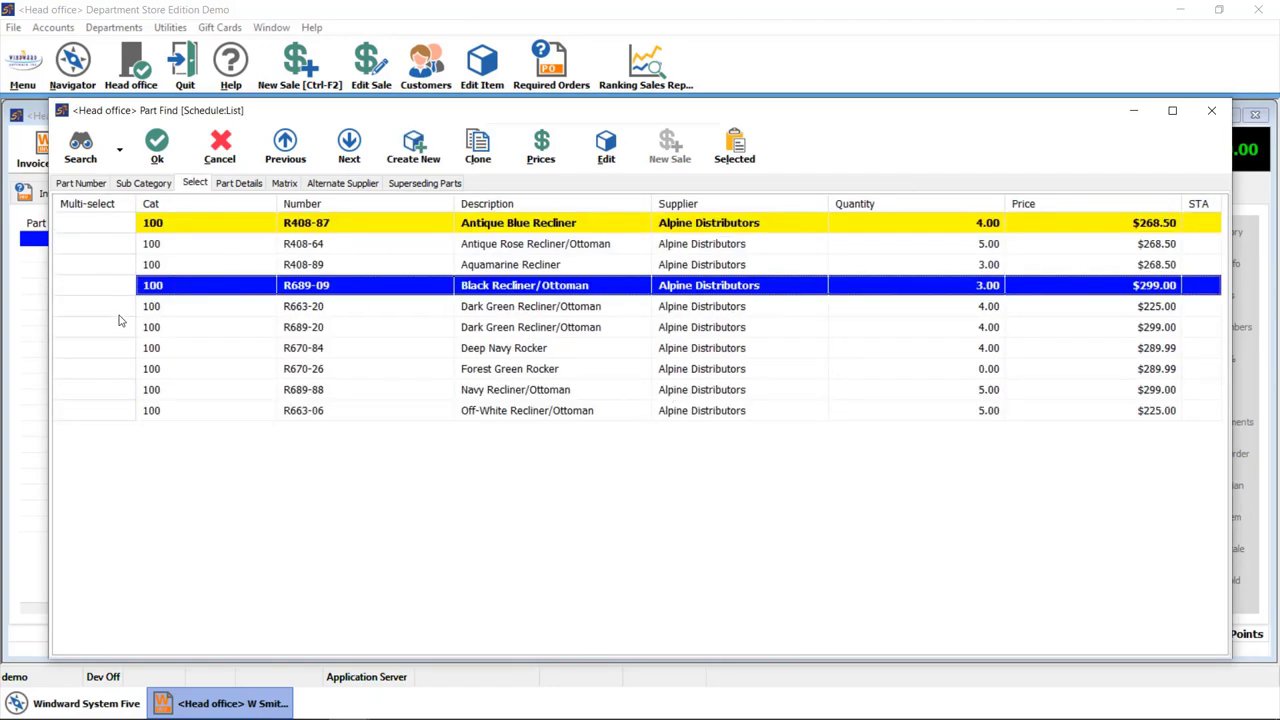
{"action": "left_click", "coordinate": [118, 347]}
{"action": "left_click", "coordinate": [119, 376]}
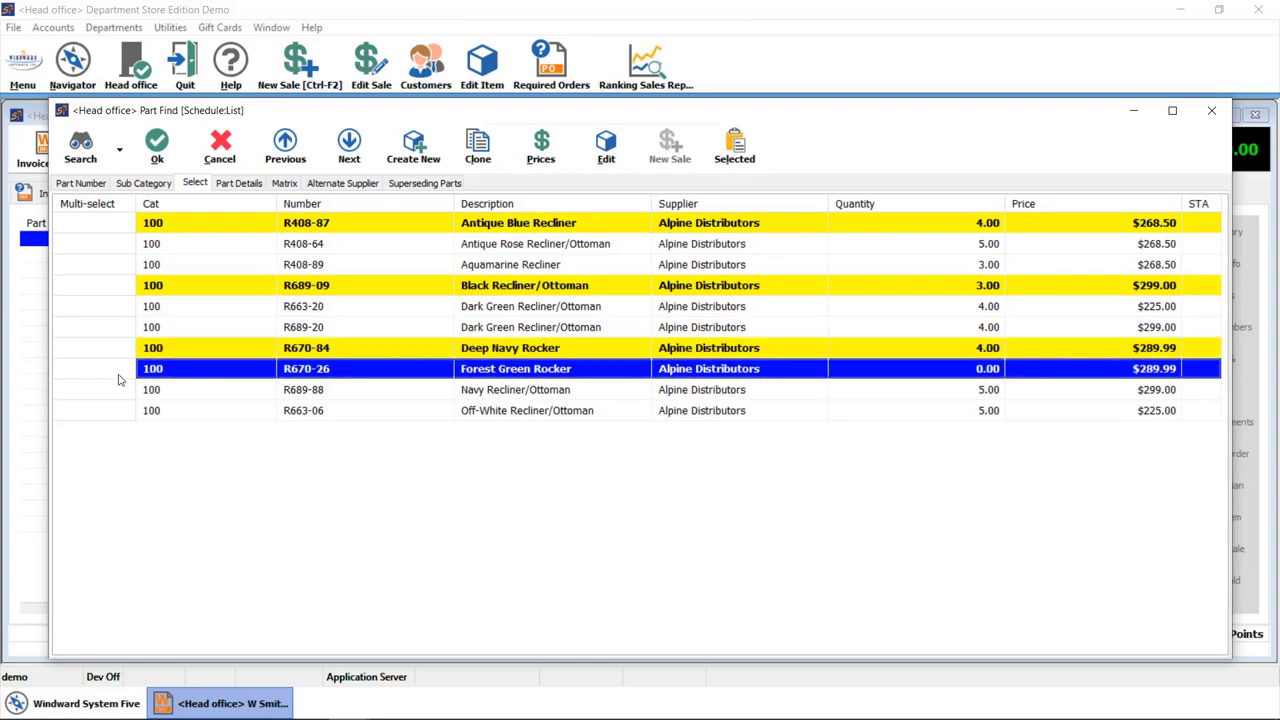
{"action": "left_click", "coordinate": [158, 150]}
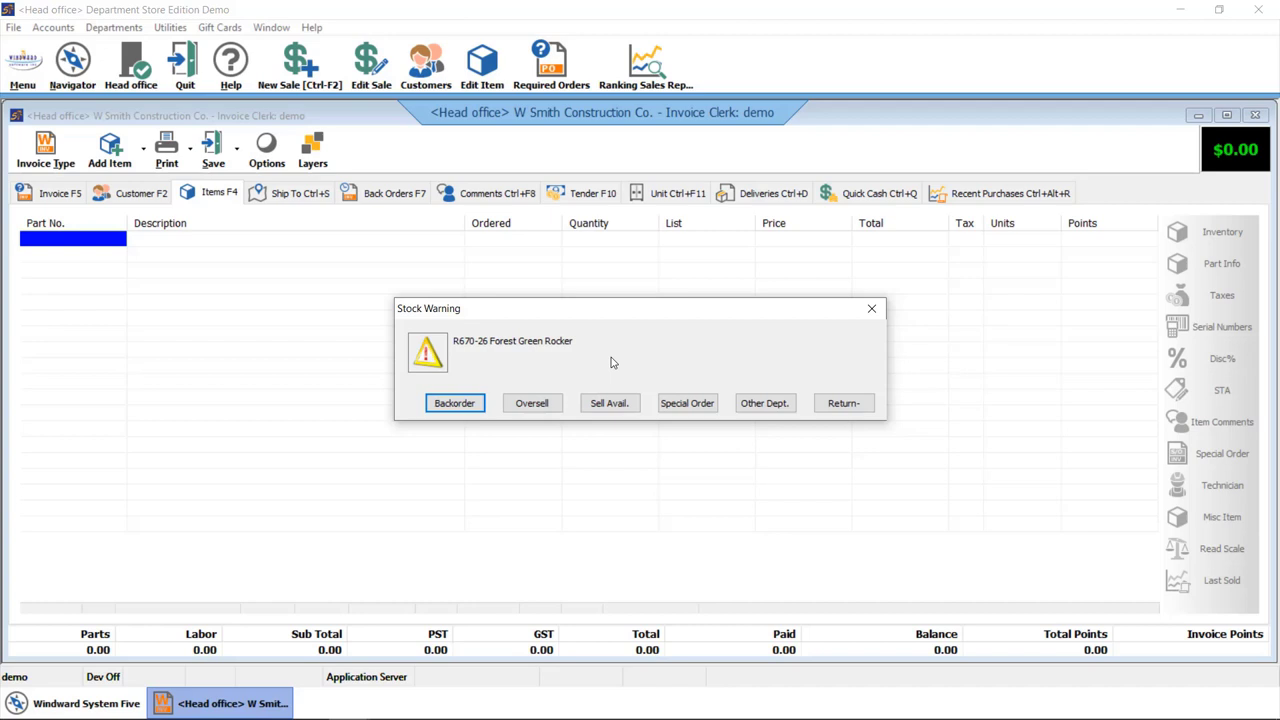
{"action": "left_click", "coordinate": [457, 404]}
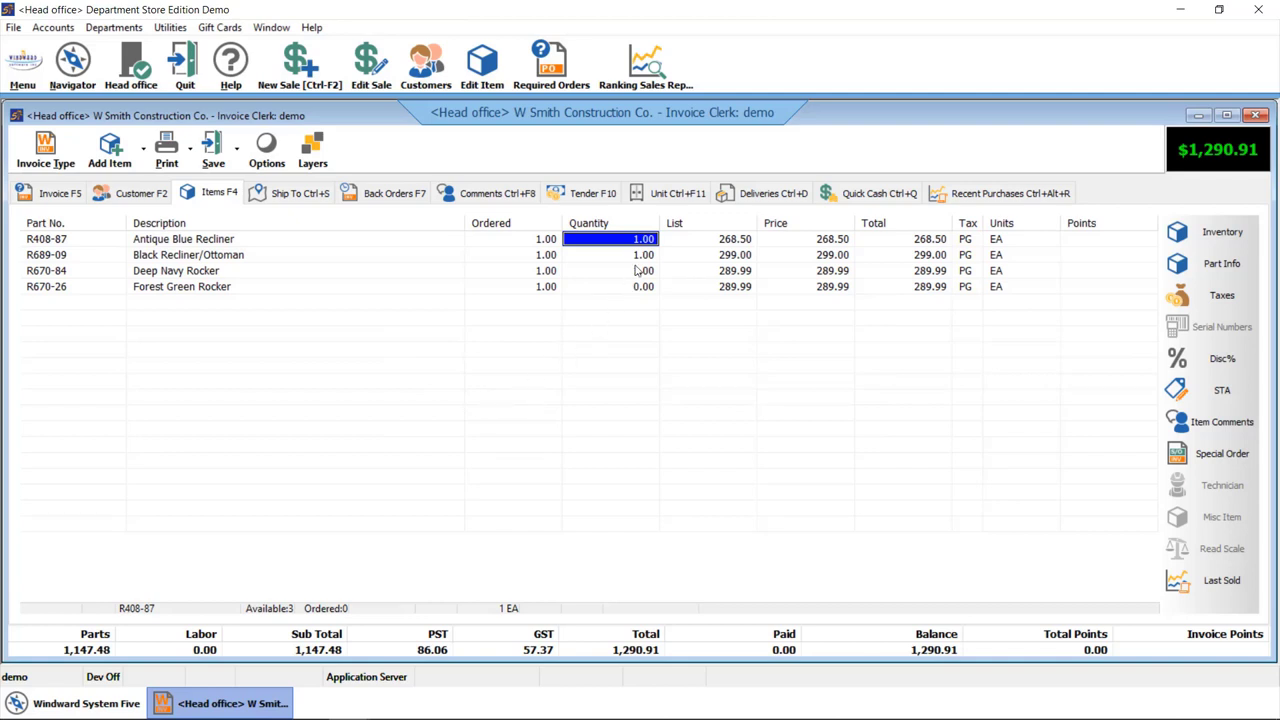
Tender the full $1,290.91 in cash and finish the sale, accepting the Estimate form for printing.
{"action": "left_click", "coordinate": [603, 198]}
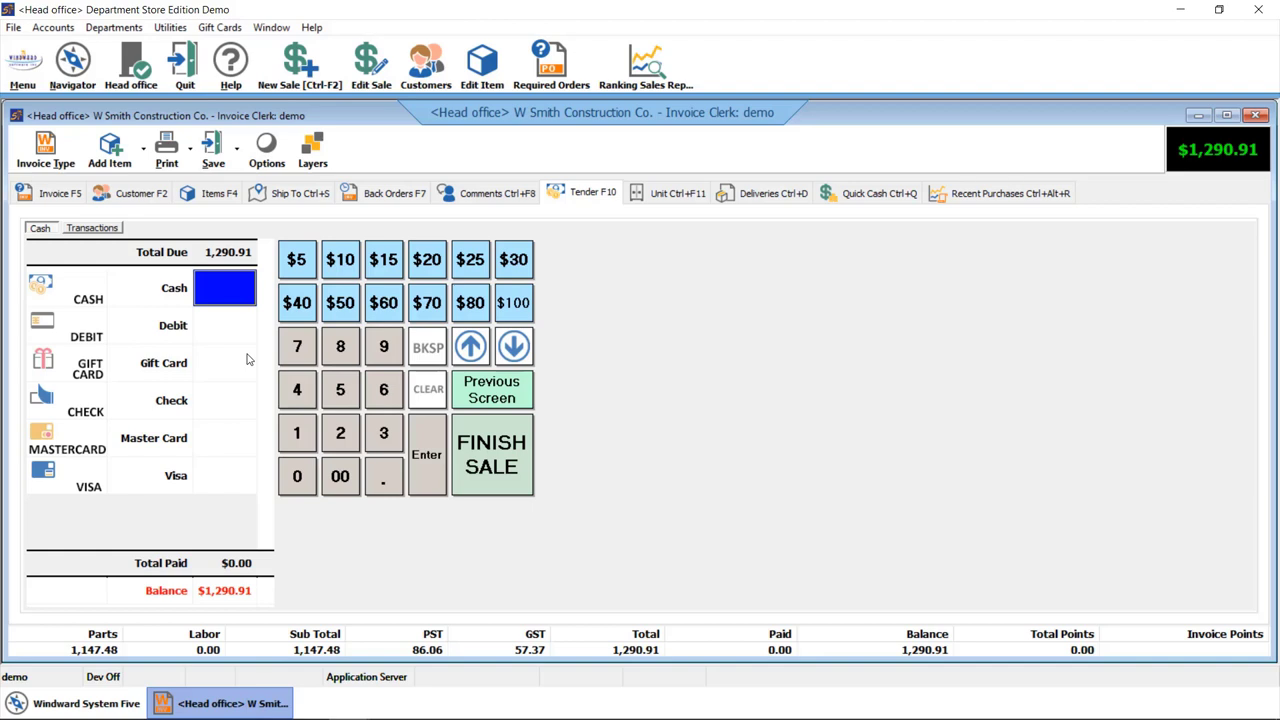
{"action": "left_click", "coordinate": [234, 298]}
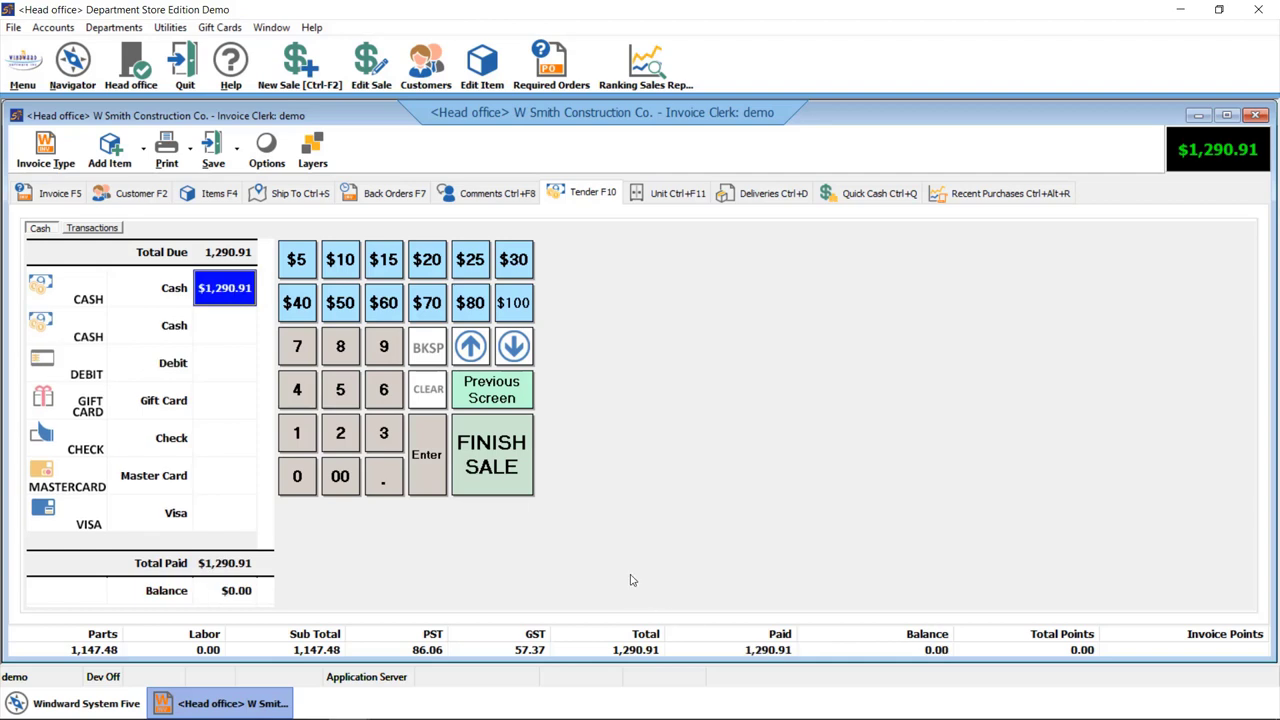
{"action": "left_click", "coordinate": [491, 455]}
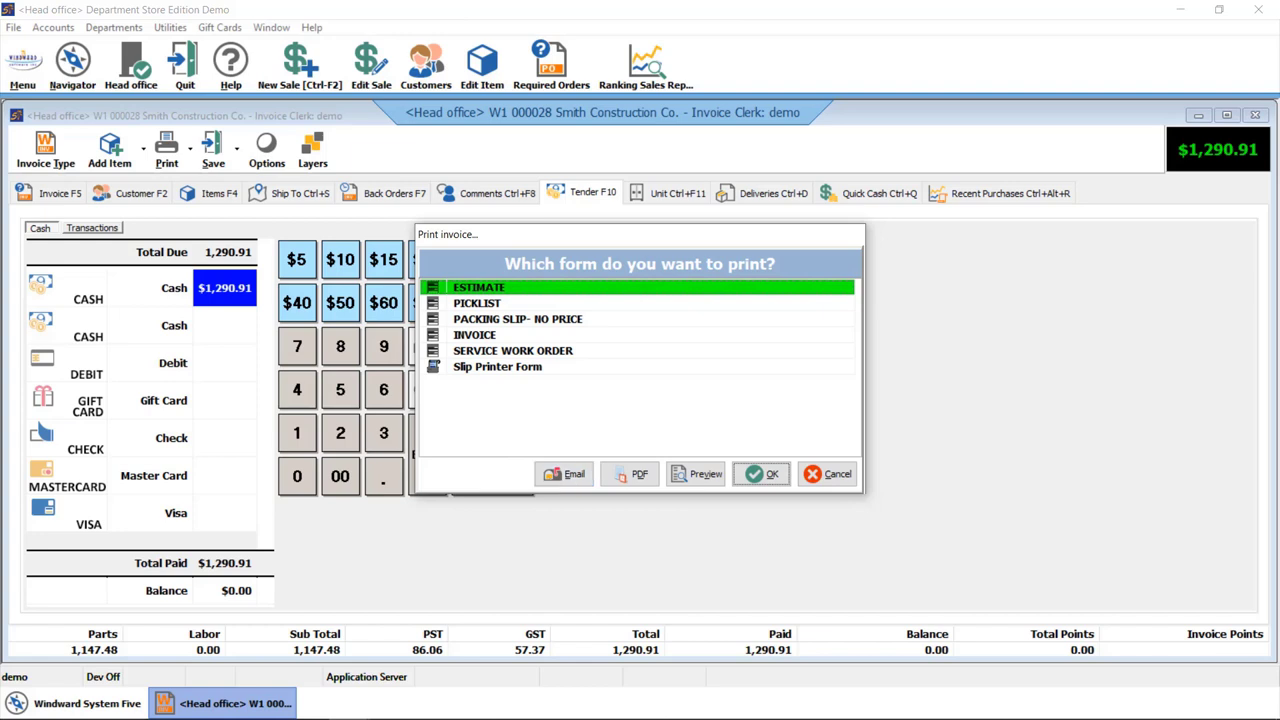
{"action": "key", "text": "Return"}
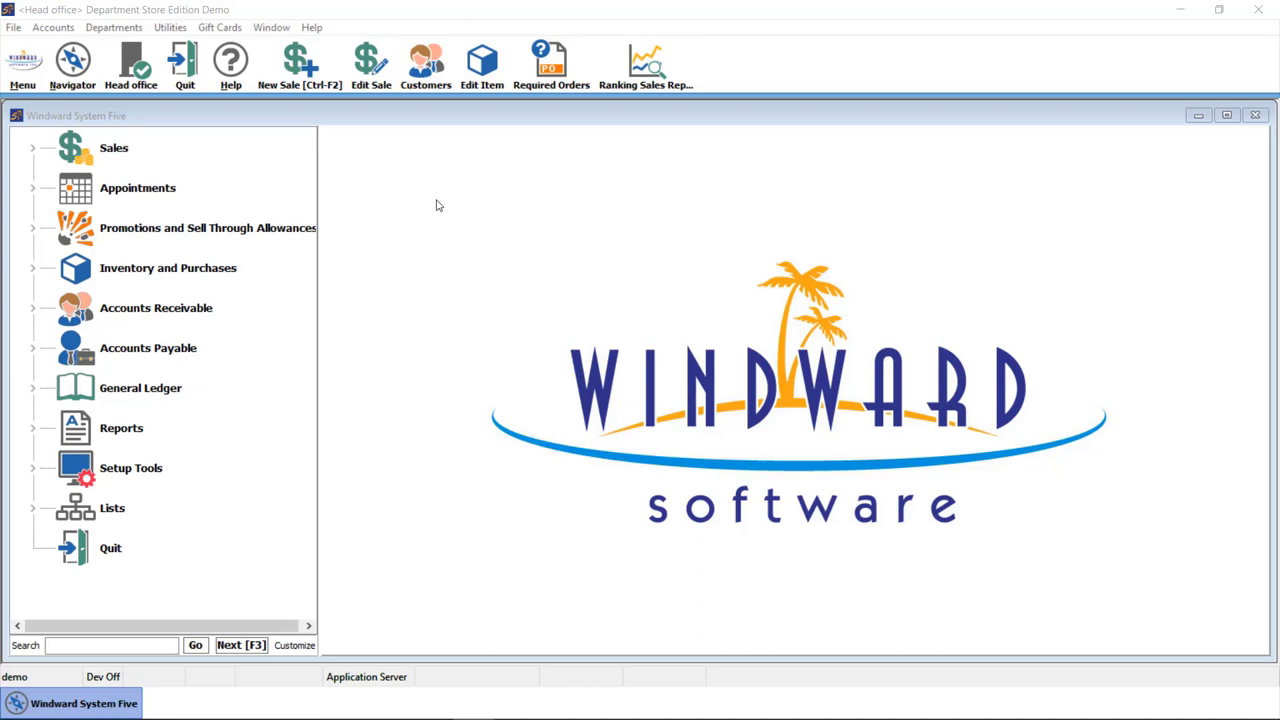
Look up the Furniture category's Recliners, open the inventory record of R408-87 and review its alternate suppliers.
{"action": "left_click", "coordinate": [488, 70]}
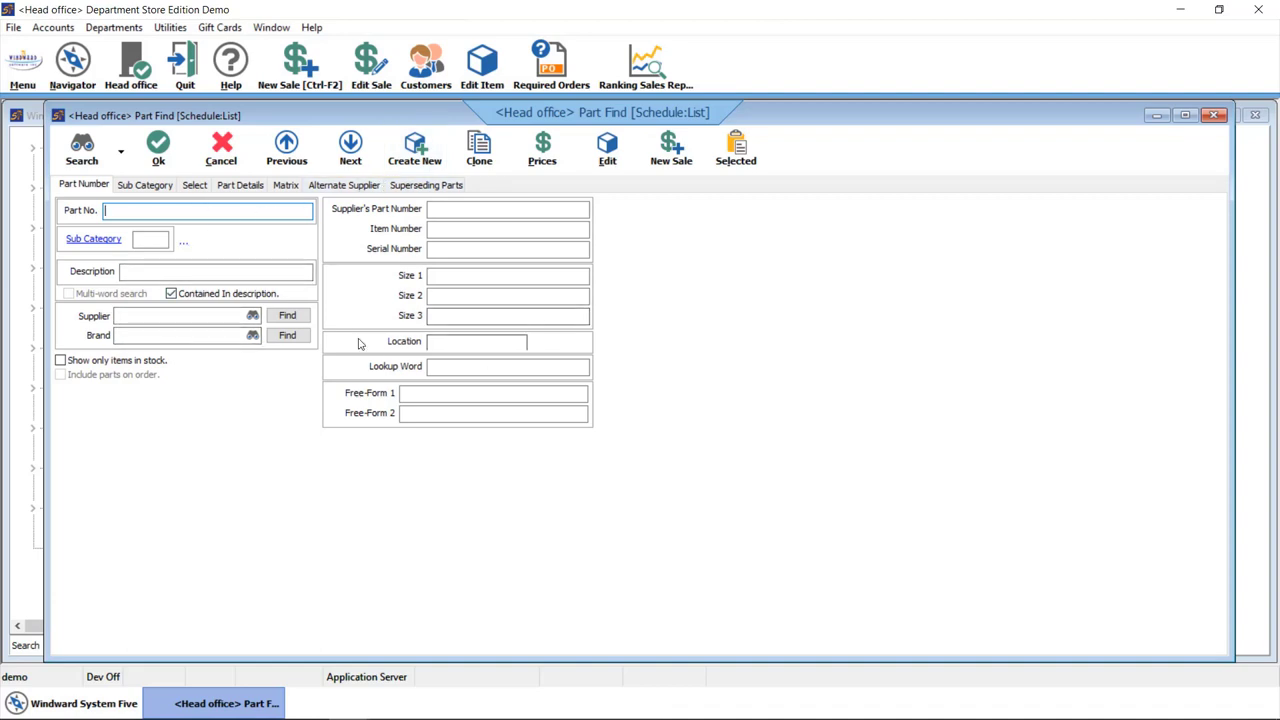
{"action": "left_click", "coordinate": [104, 240]}
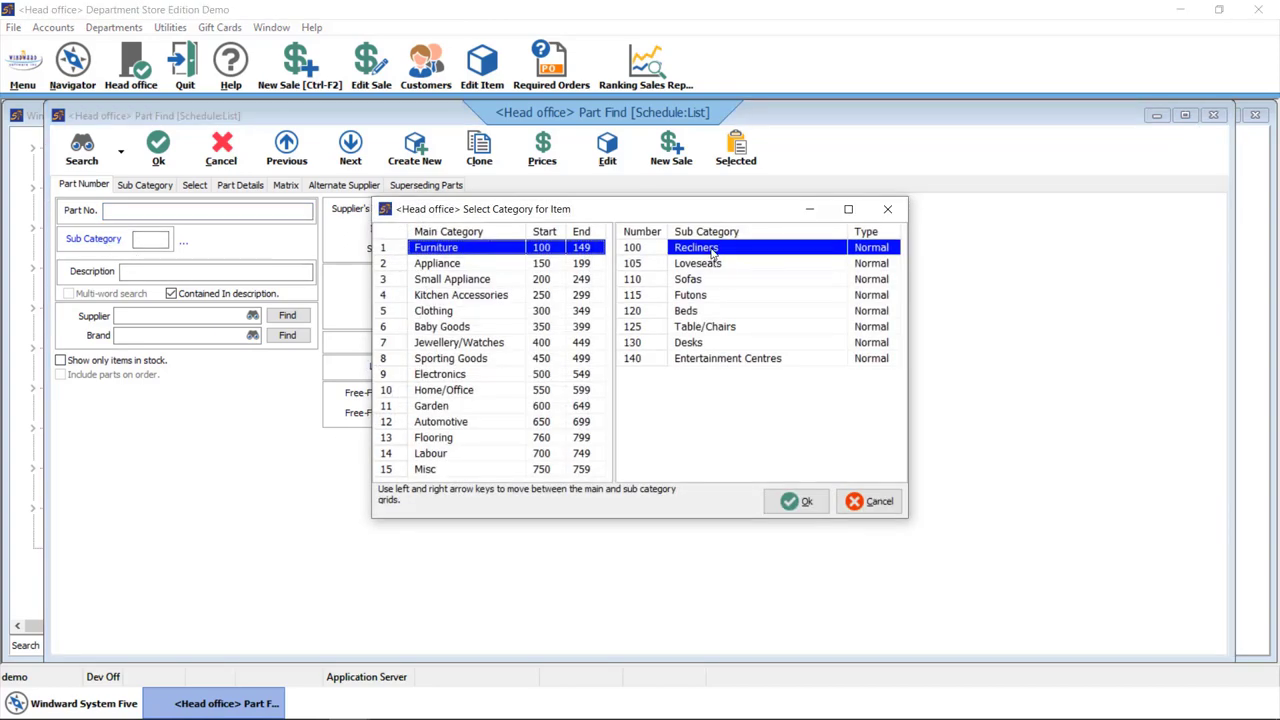
{"action": "left_click", "coordinate": [790, 502]}
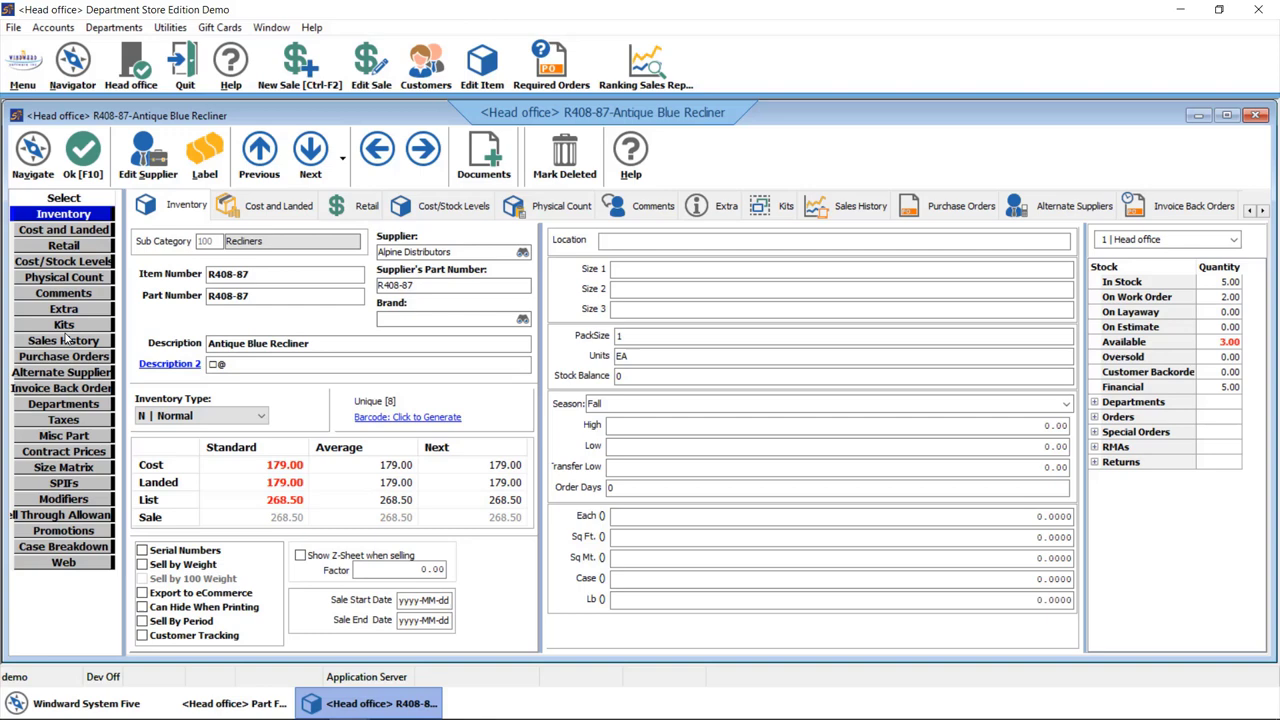
{"action": "left_click", "coordinate": [78, 373]}
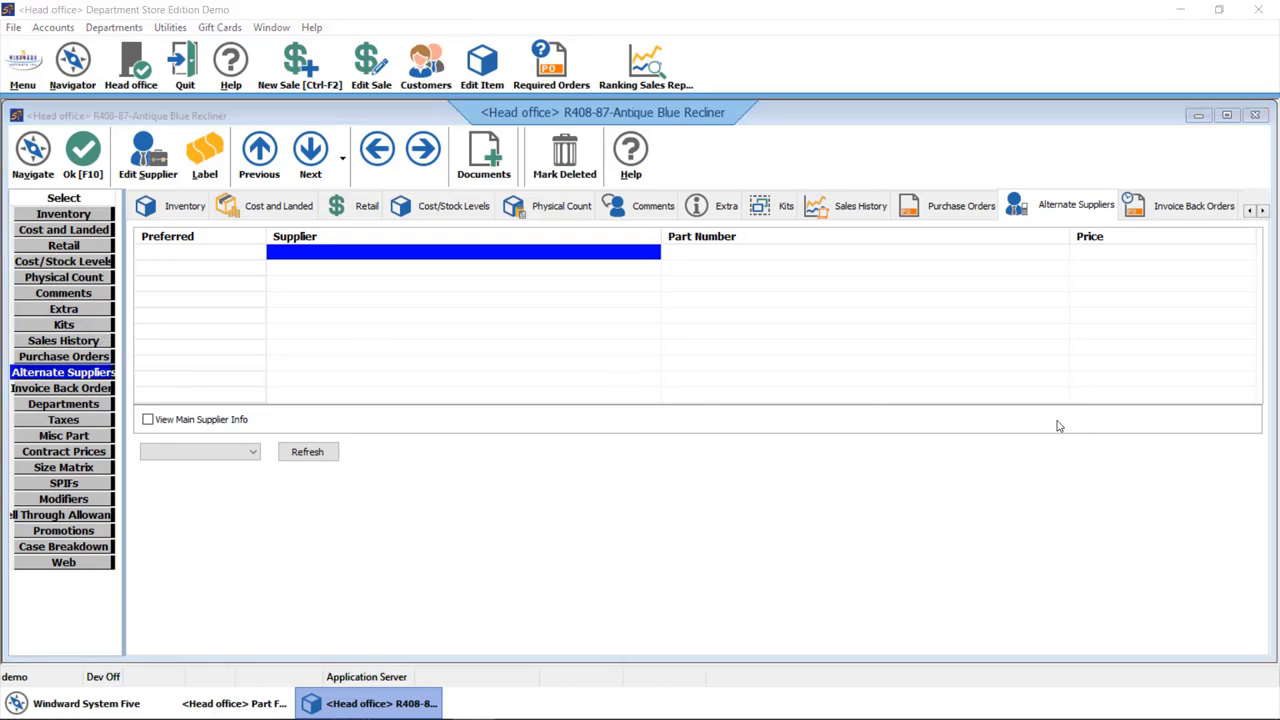
{"action": "left_click", "coordinate": [84, 166]}
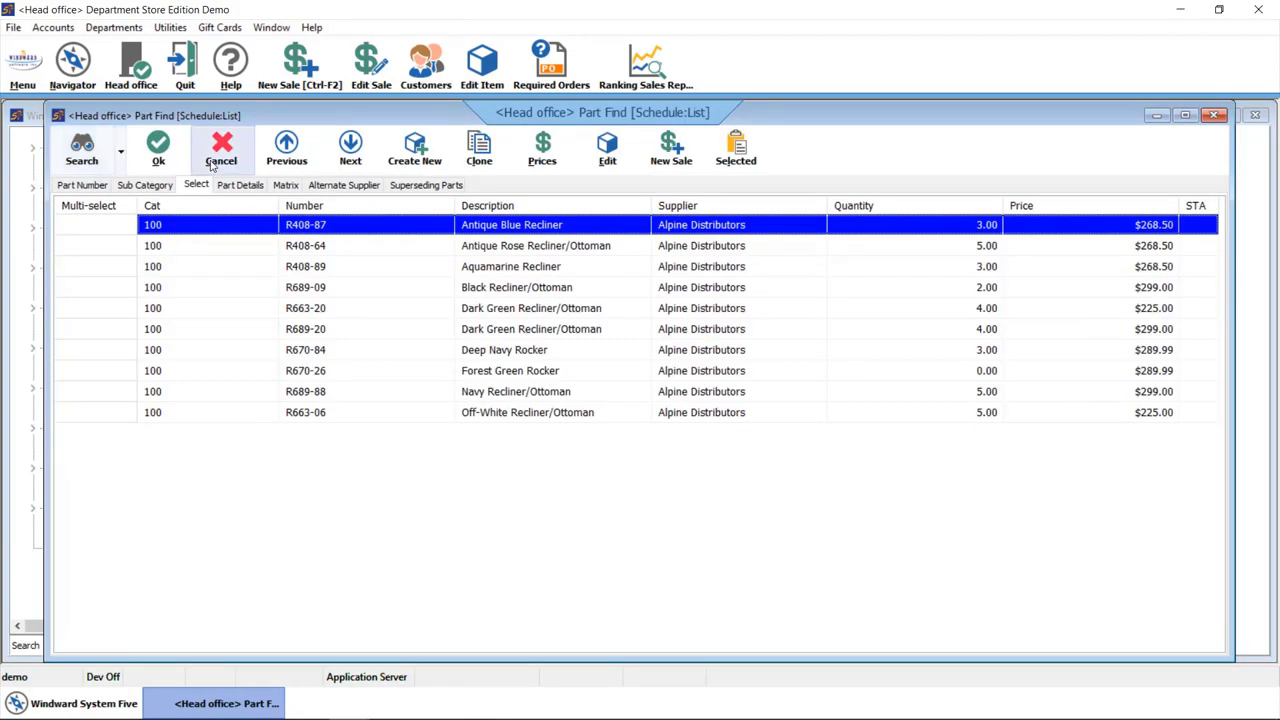
{"action": "left_click", "coordinate": [220, 152]}
List the required orders for all suppliers at the Head office and start creating purchase orders from them.
{"action": "left_click", "coordinate": [146, 279]}
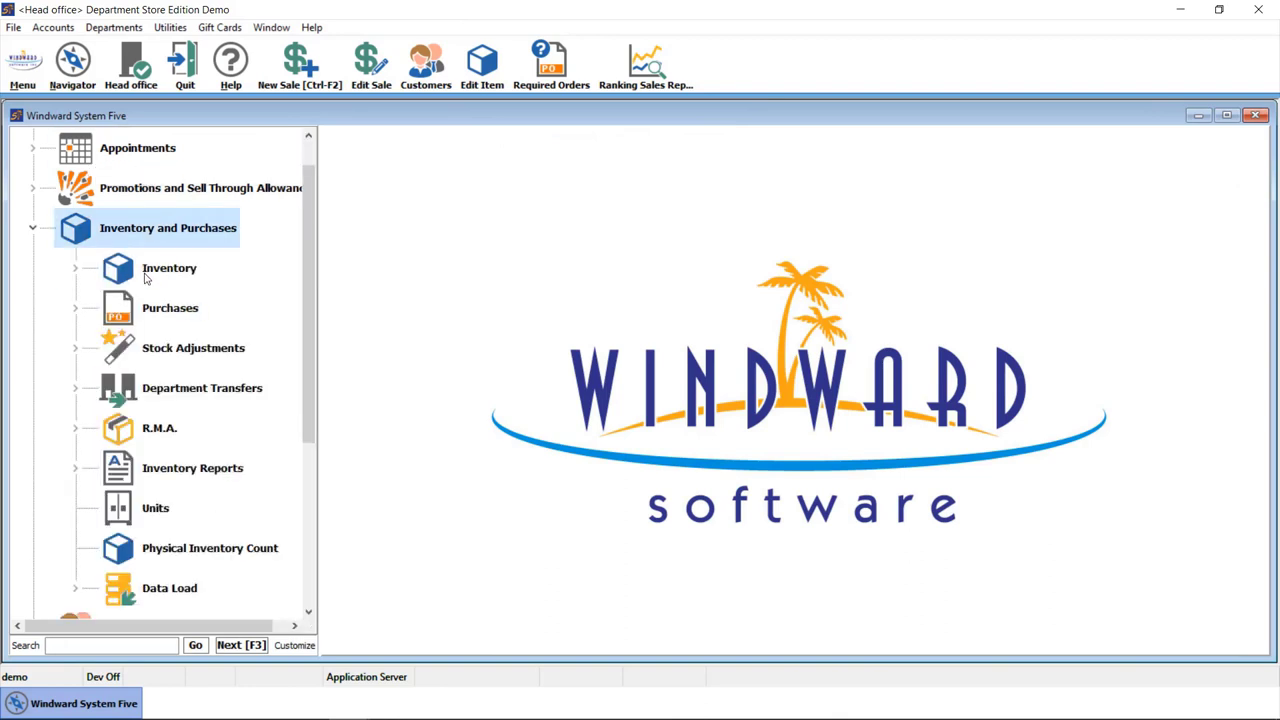
{"action": "left_click", "coordinate": [158, 308]}
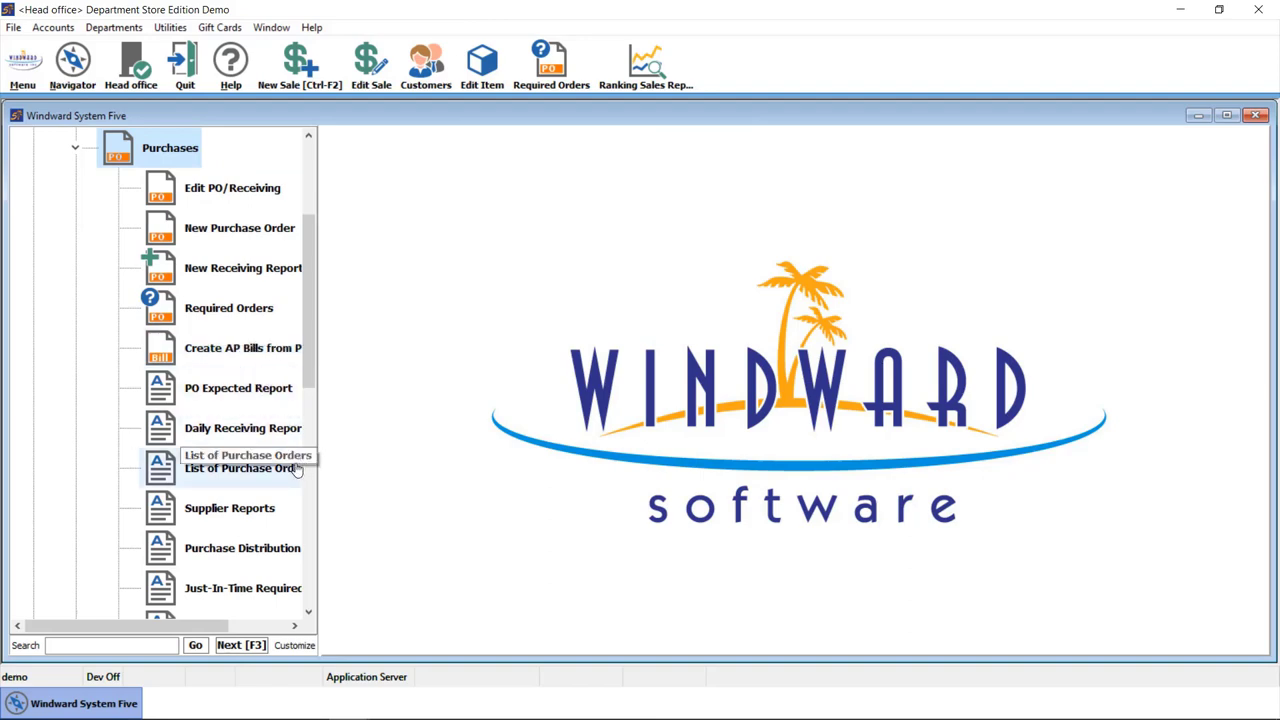
{"action": "double_click", "coordinate": [233, 310]}
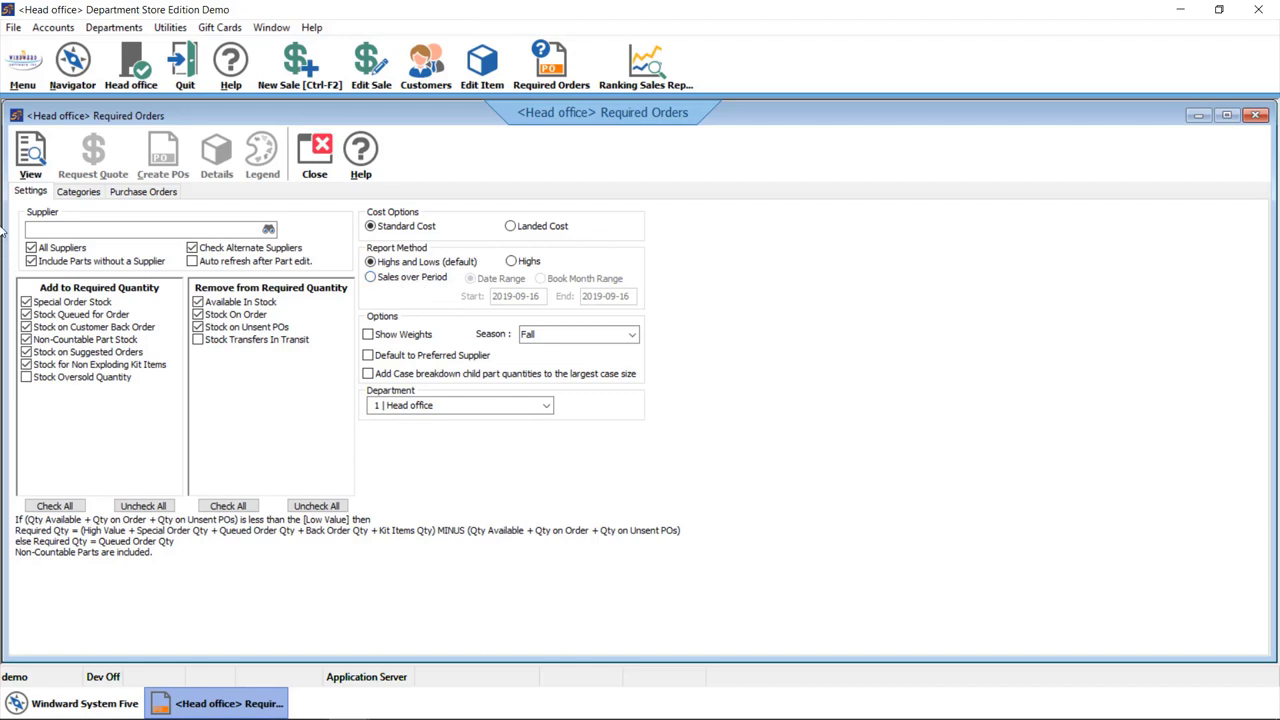
{"action": "left_click", "coordinate": [30, 160]}
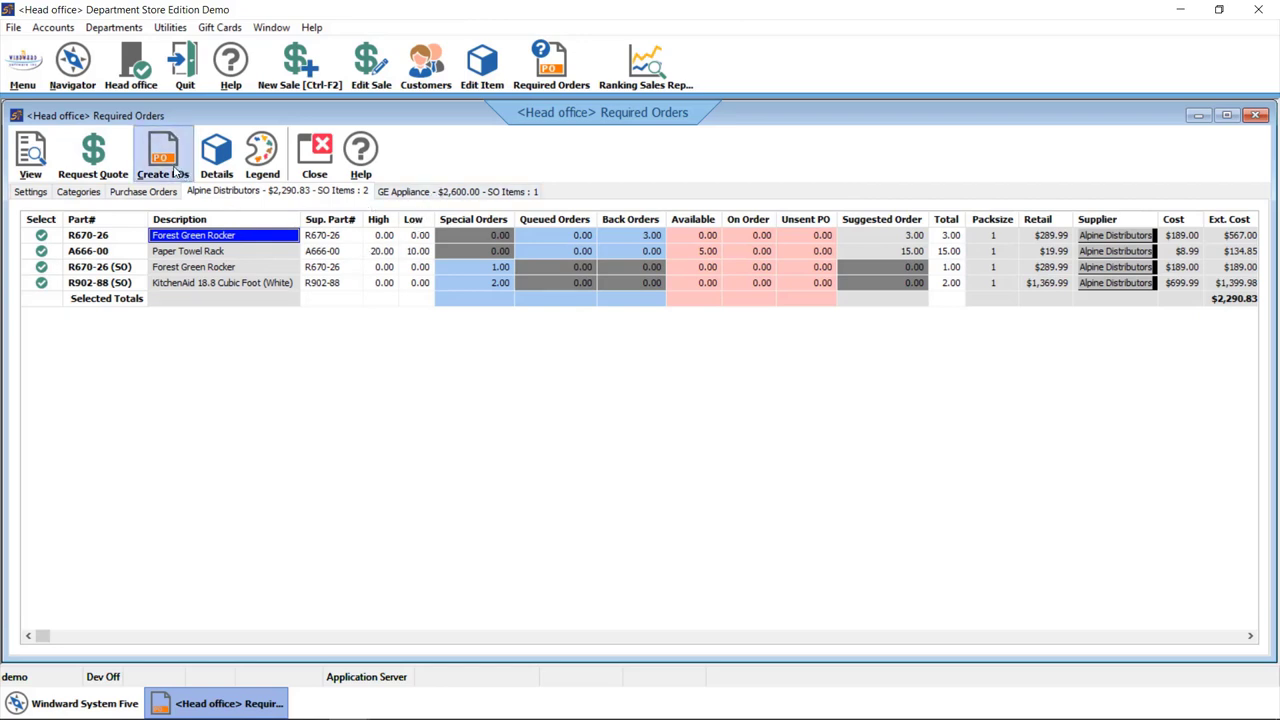
{"action": "left_click", "coordinate": [175, 172]}
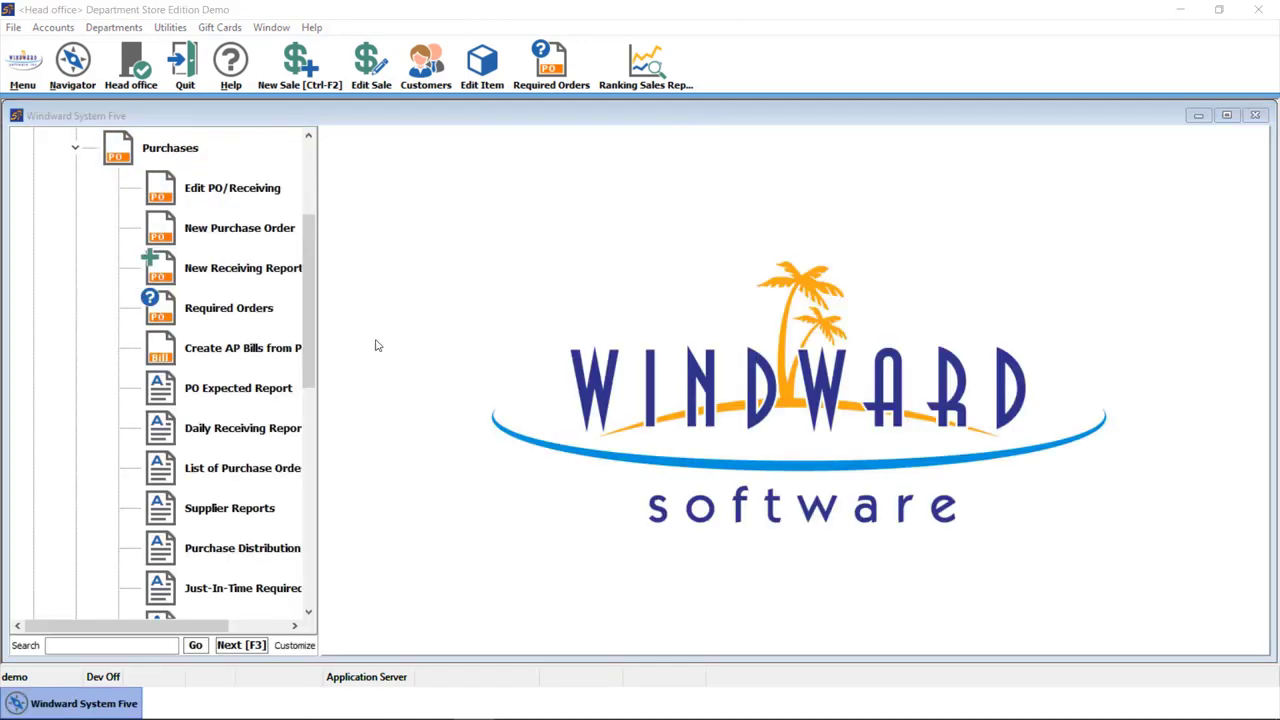
Create a new purchase order for the supplier GE Appliance, chosen from the recent suppliers.
{"action": "left_click", "coordinate": [236, 236]}
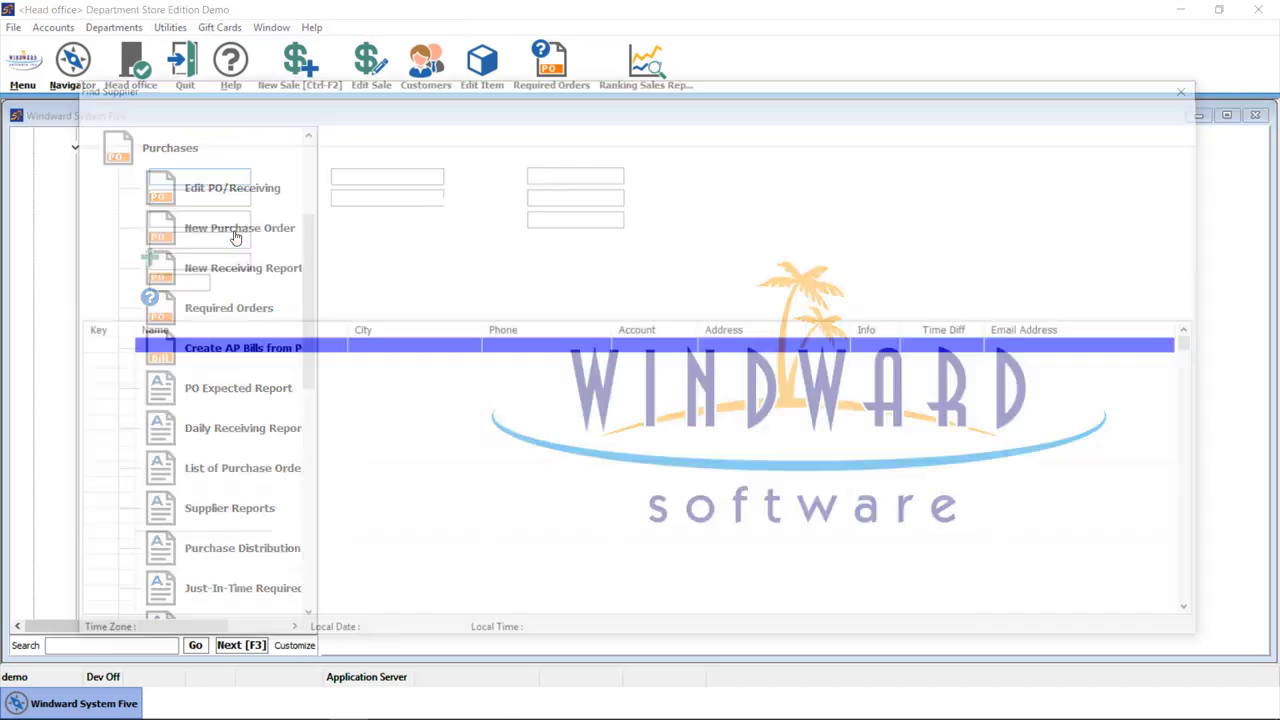
{"action": "left_click", "coordinate": [172, 121]}
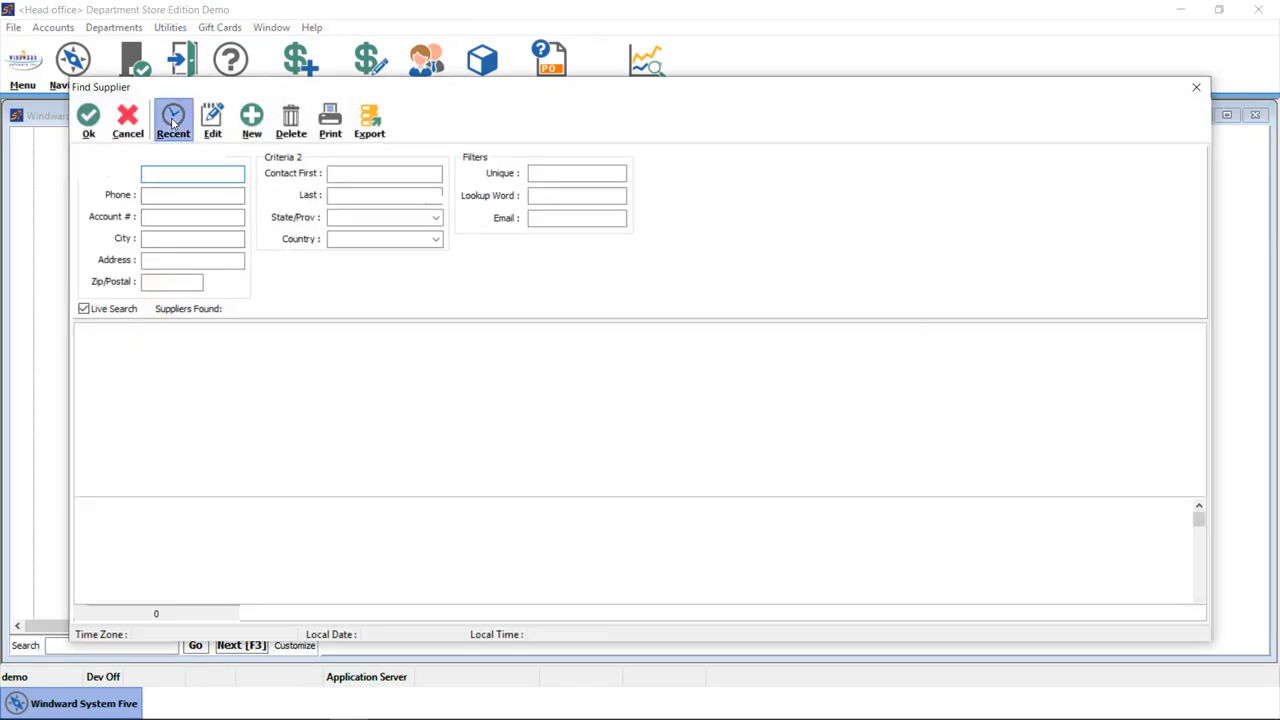
{"action": "left_click", "coordinate": [89, 118]}
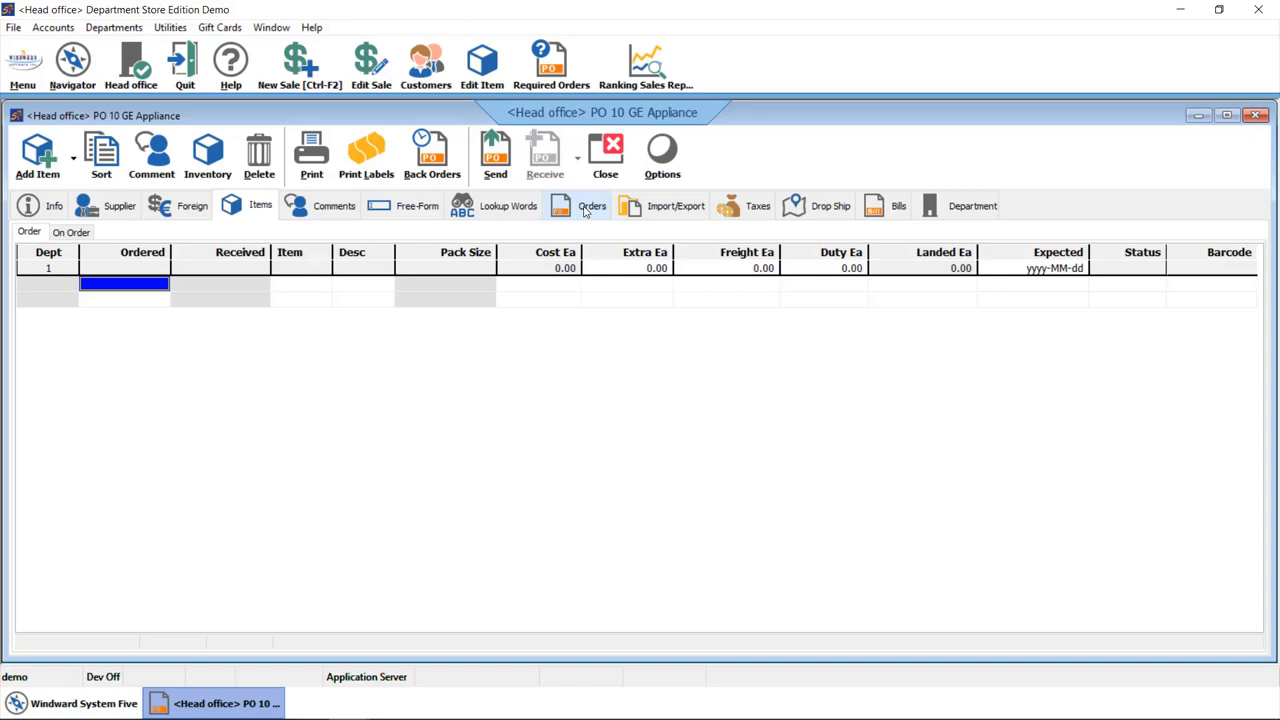
Review the special, queued and suggested orders available to the GE Appliance purchase order.
{"action": "left_click", "coordinate": [586, 210]}
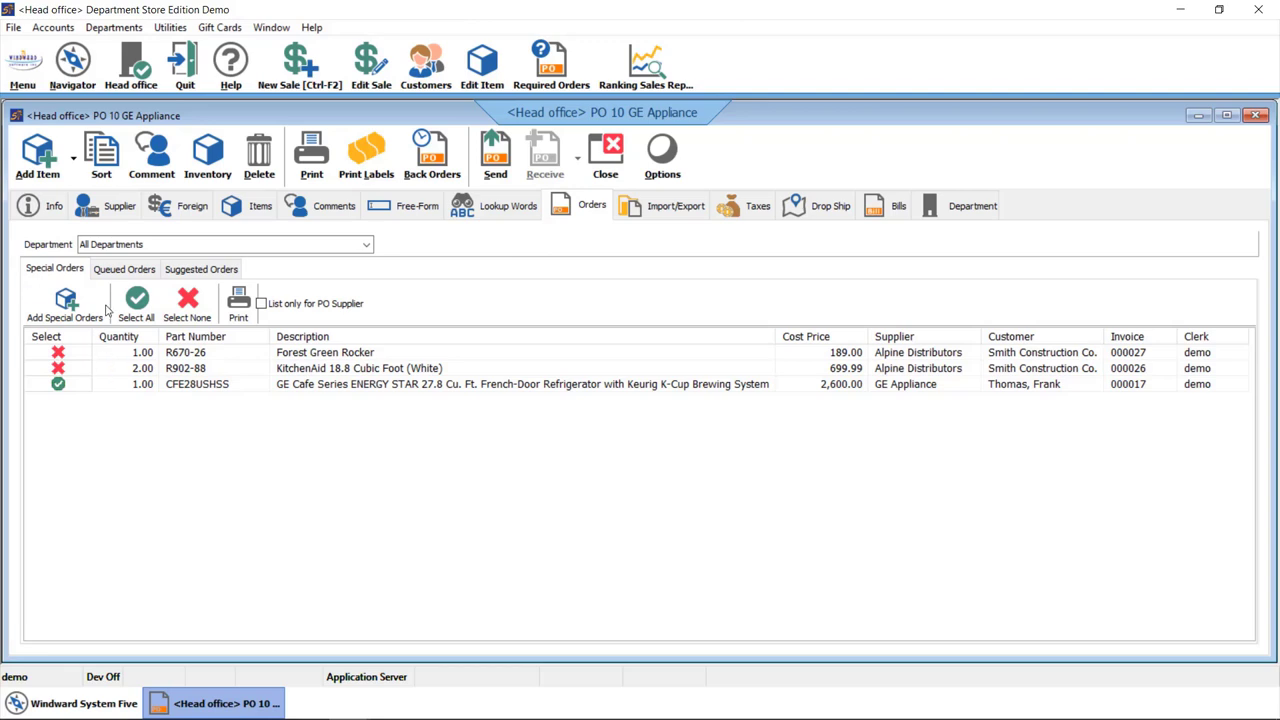
{"action": "left_click", "coordinate": [122, 272]}
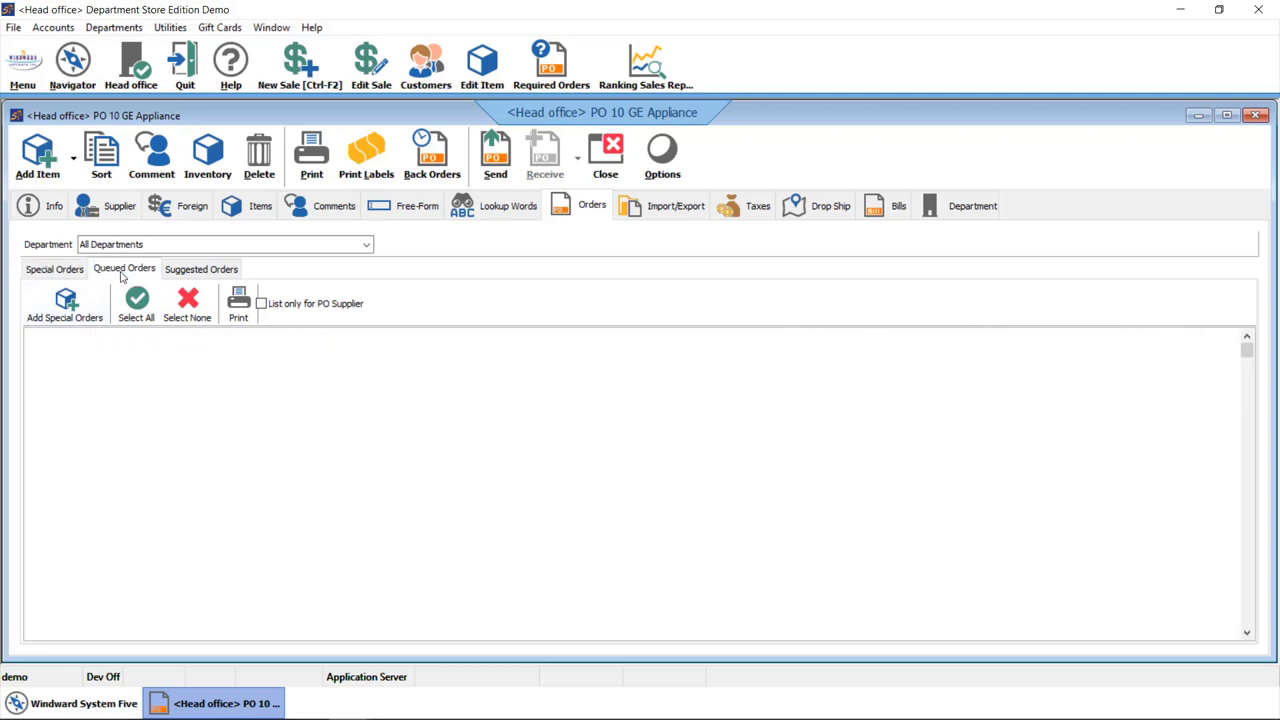
{"action": "left_click", "coordinate": [199, 272]}
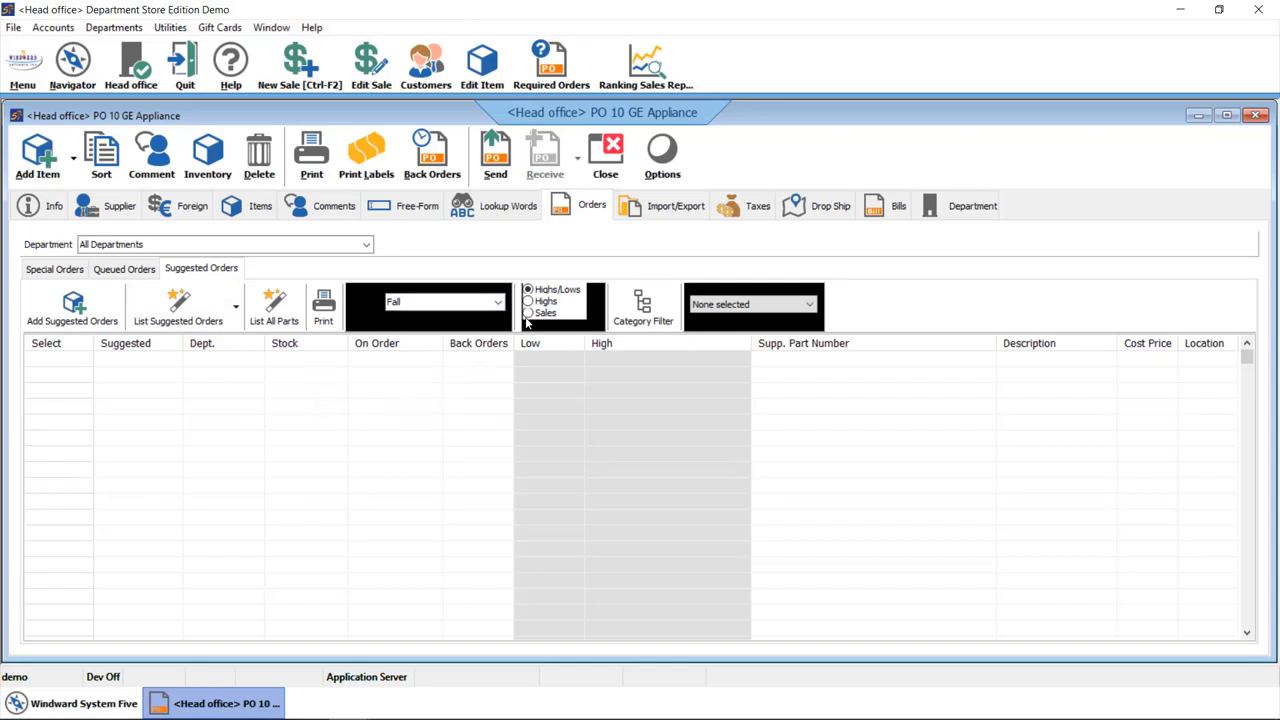
{"action": "left_click", "coordinate": [132, 270]}
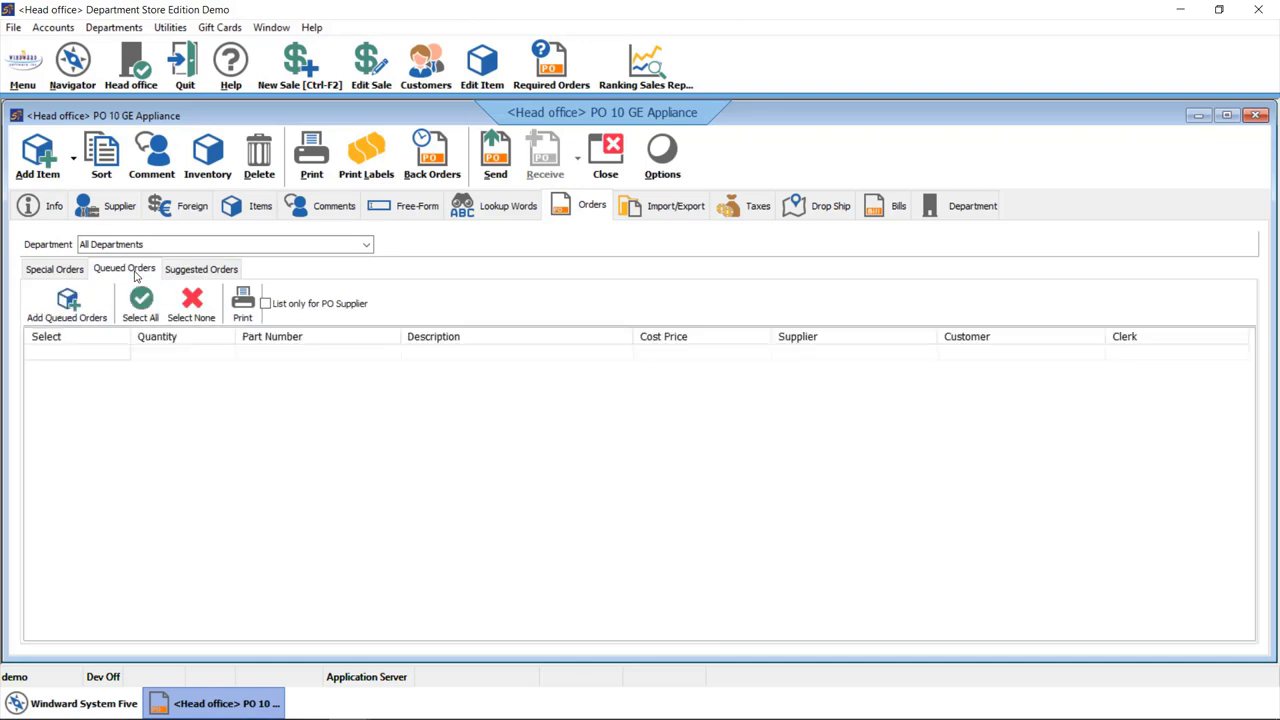
Add the special orders for R670-26, R902-88 and CFE28USHSS to the purchase order and start printing labels for its items.
{"action": "left_click", "coordinate": [70, 270]}
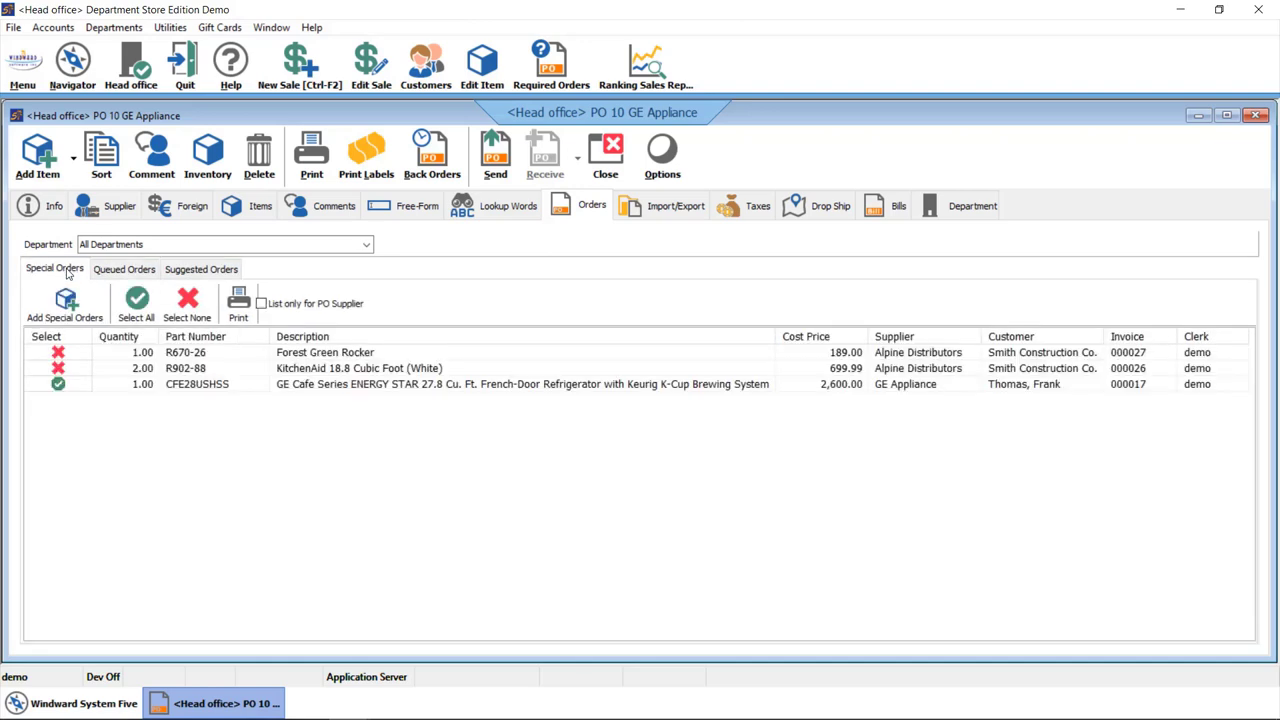
{"action": "left_click", "coordinate": [60, 369]}
{"action": "left_click", "coordinate": [58, 352]}
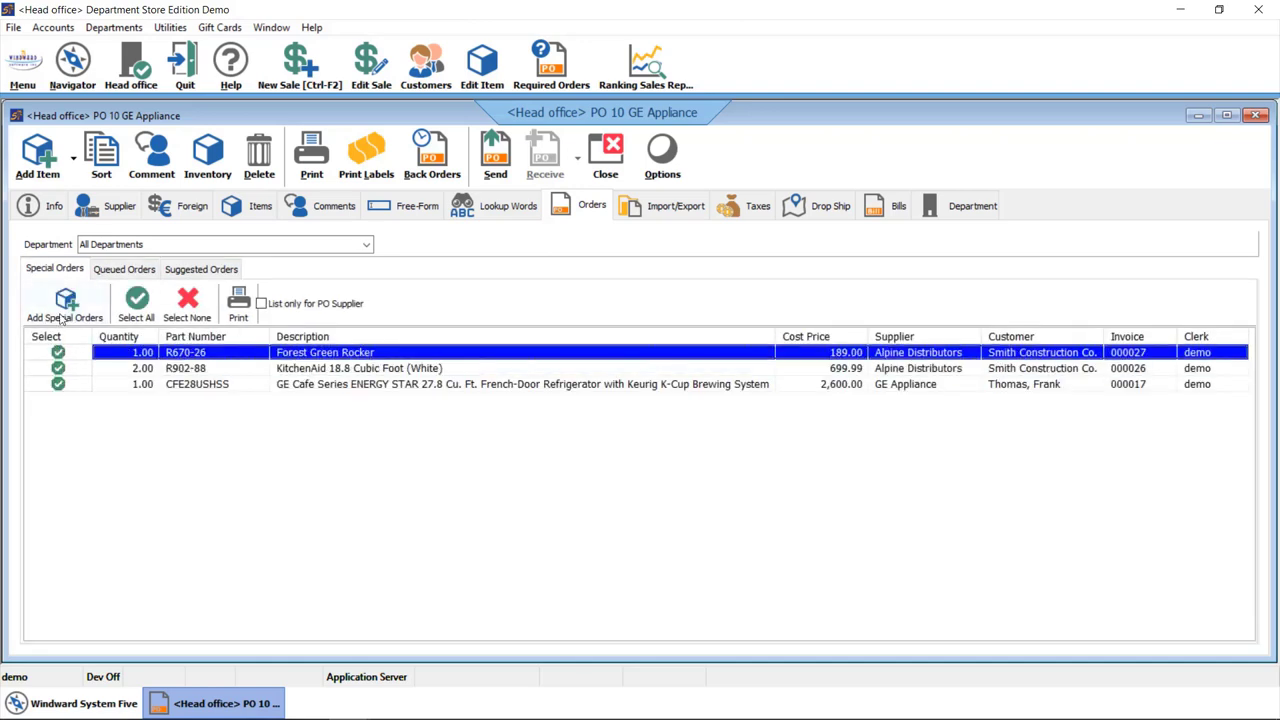
{"action": "left_click", "coordinate": [63, 310]}
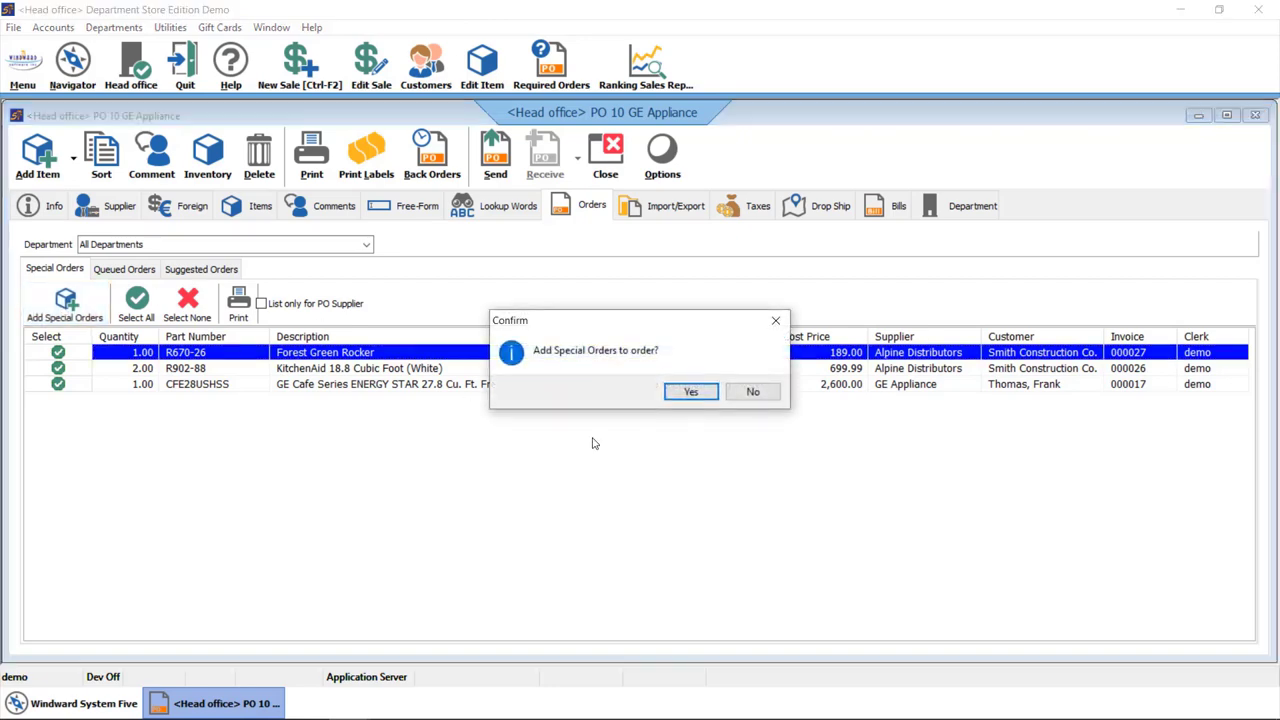
{"action": "left_click", "coordinate": [688, 394]}
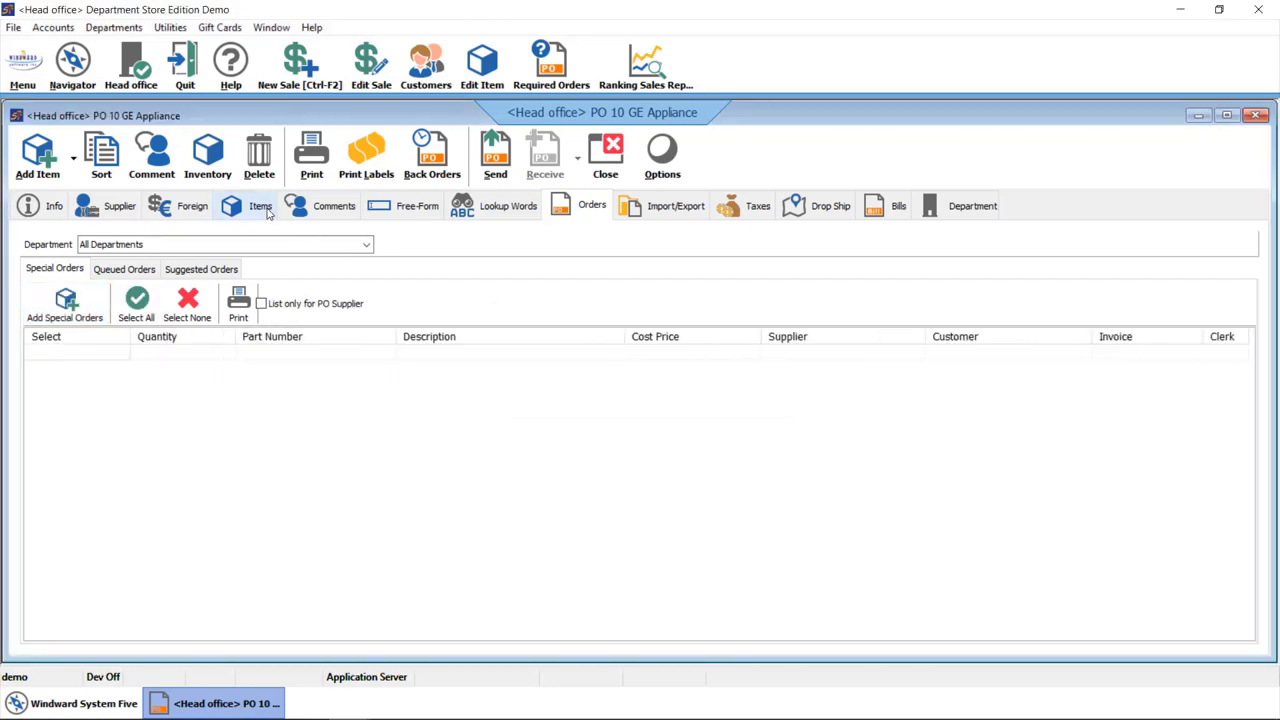
{"action": "left_click", "coordinate": [266, 212]}
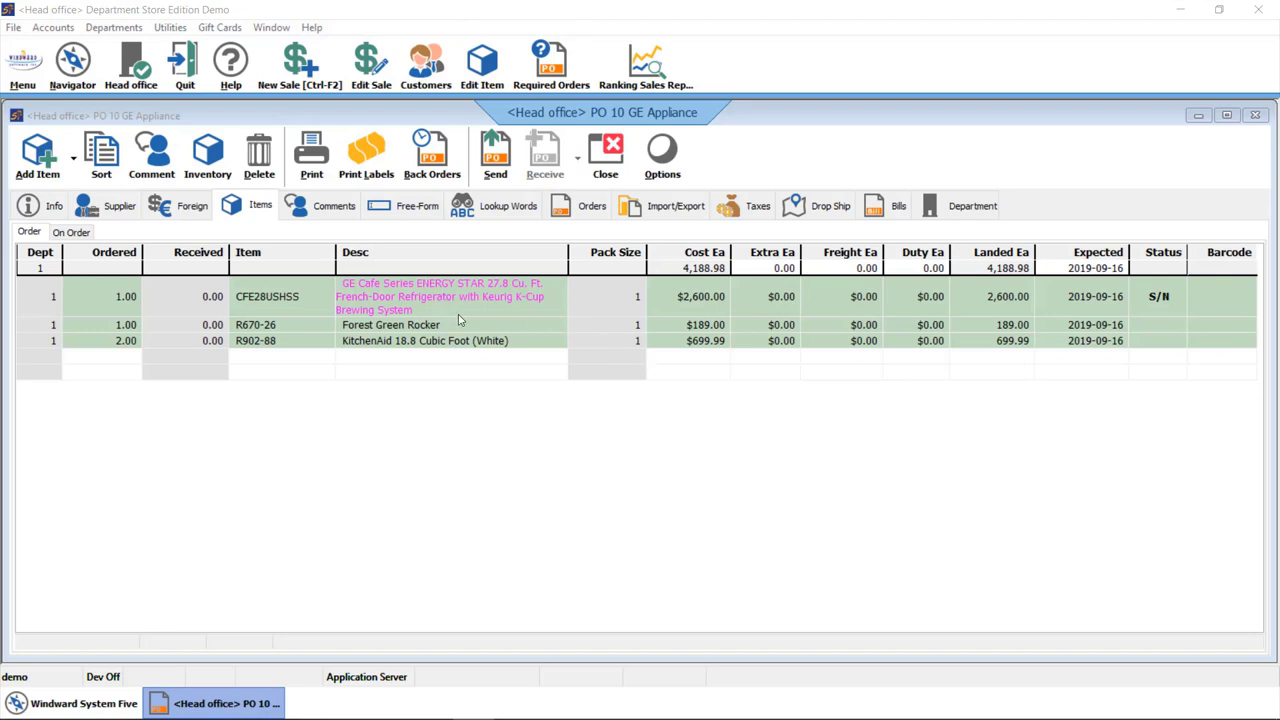
{"action": "left_click", "coordinate": [366, 160]}
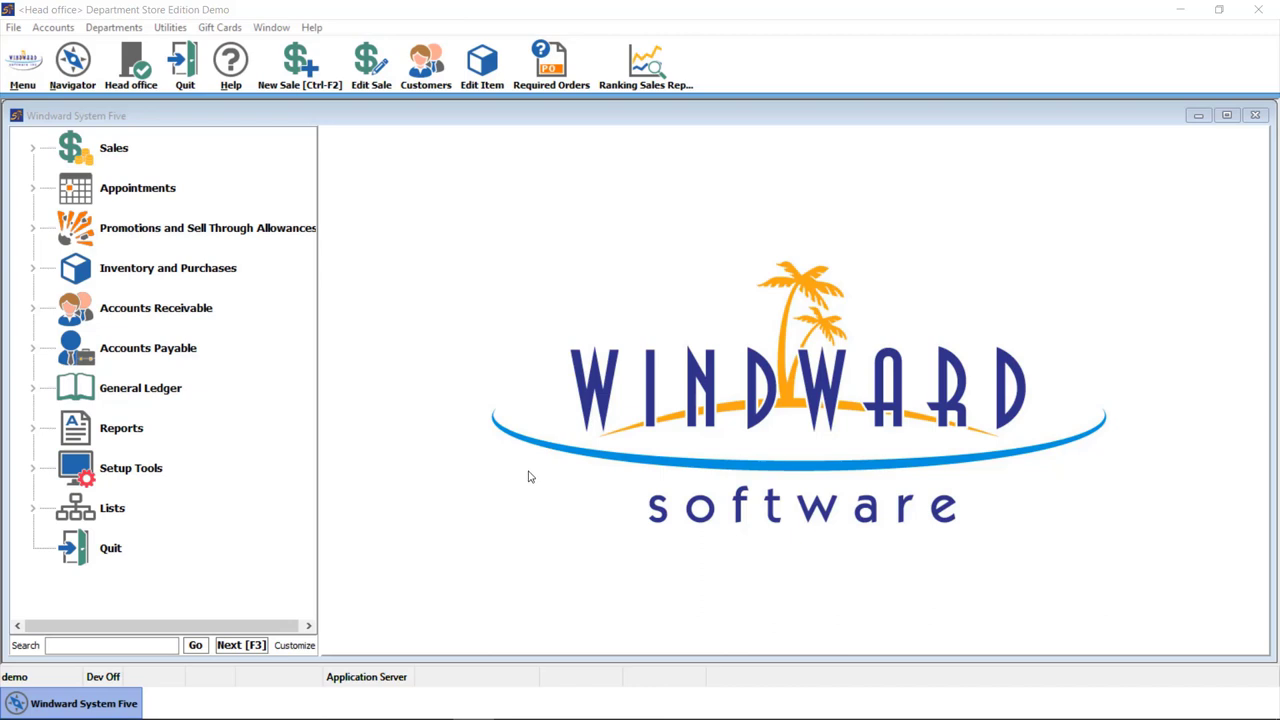
Open the accounts receivable Statements report, review its options for printing, emailing and faxing statements, and close it.
{"action": "left_click", "coordinate": [155, 308]}
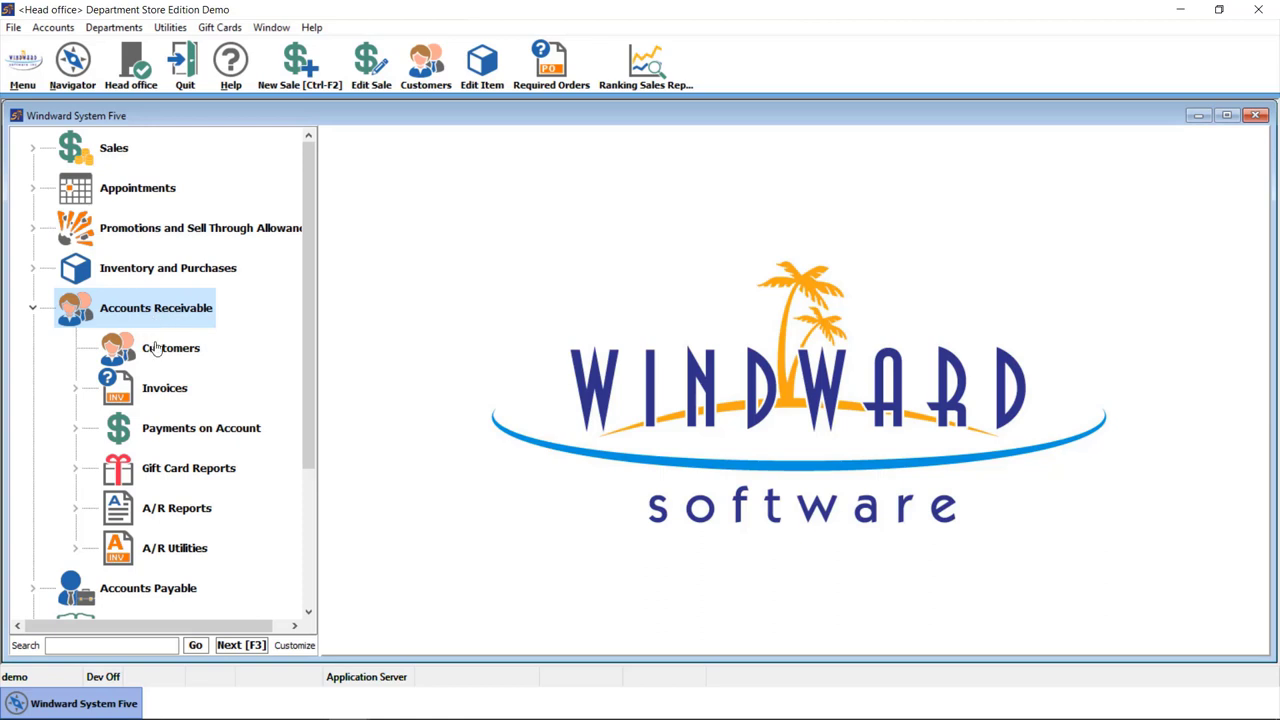
{"action": "left_click", "coordinate": [168, 510]}
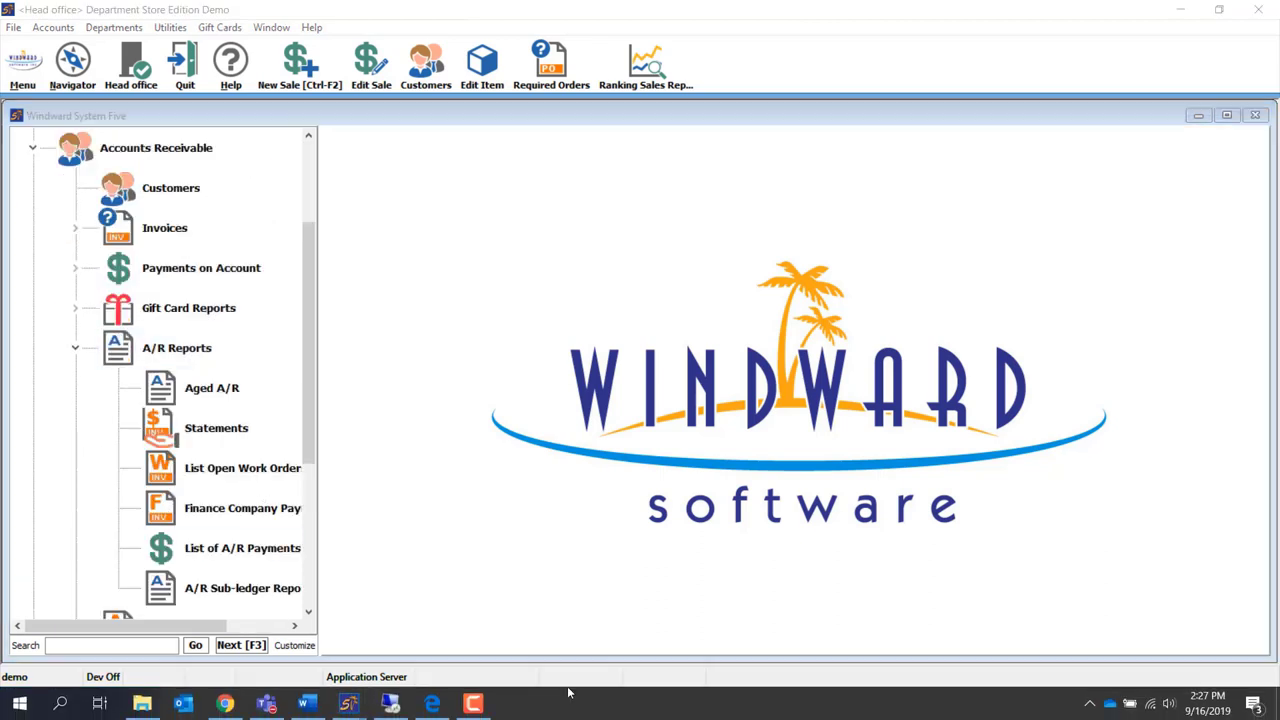
{"action": "double_click", "coordinate": [216, 428]}
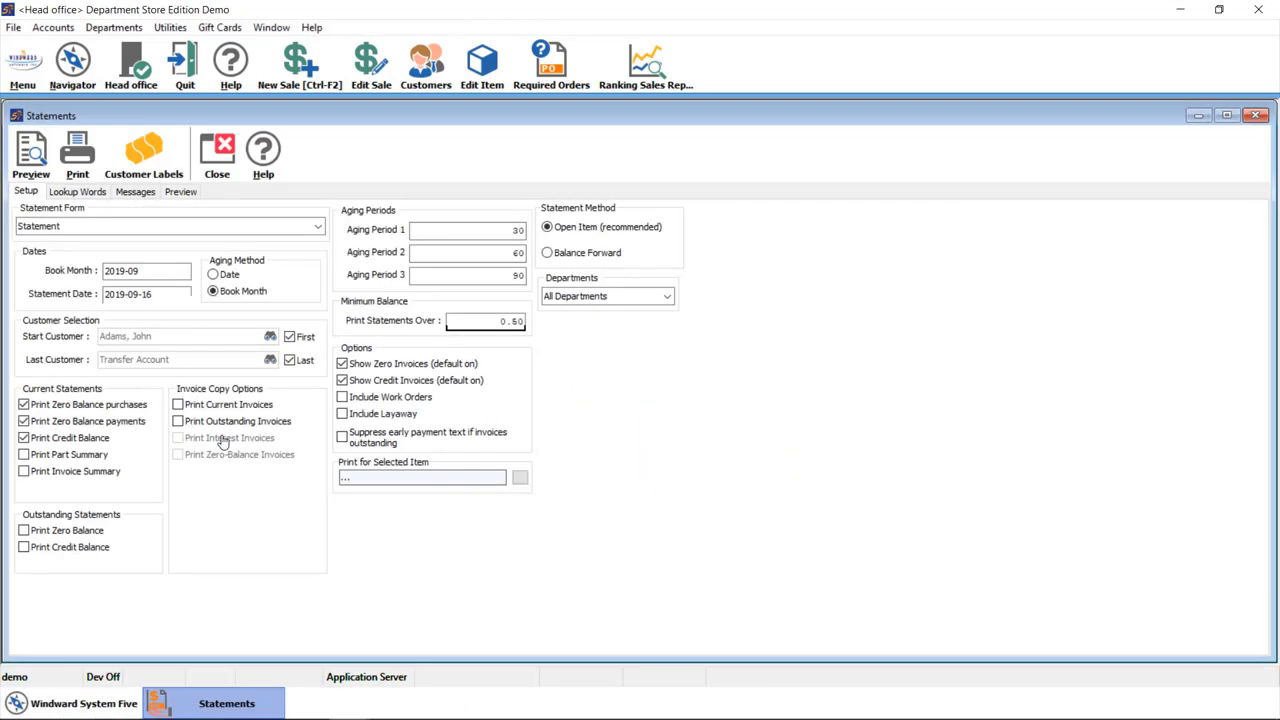
{"action": "left_click", "coordinate": [86, 176]}
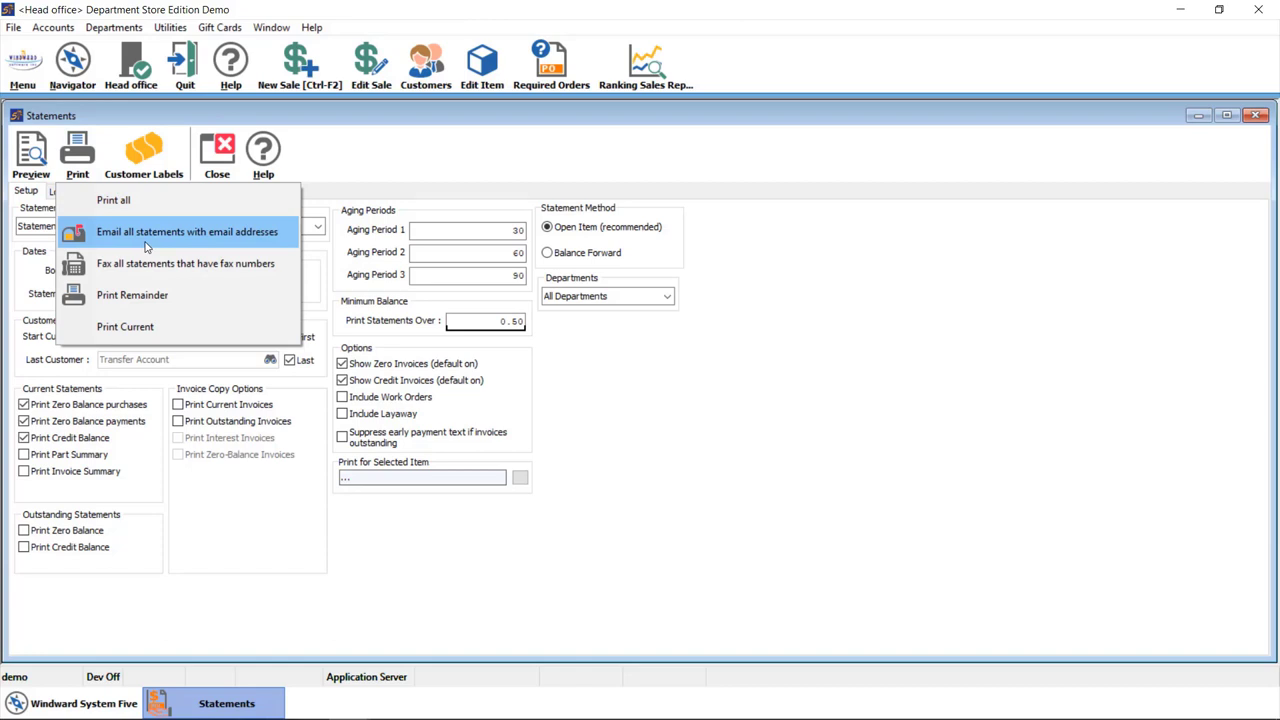
{"action": "left_click", "coordinate": [233, 168]}
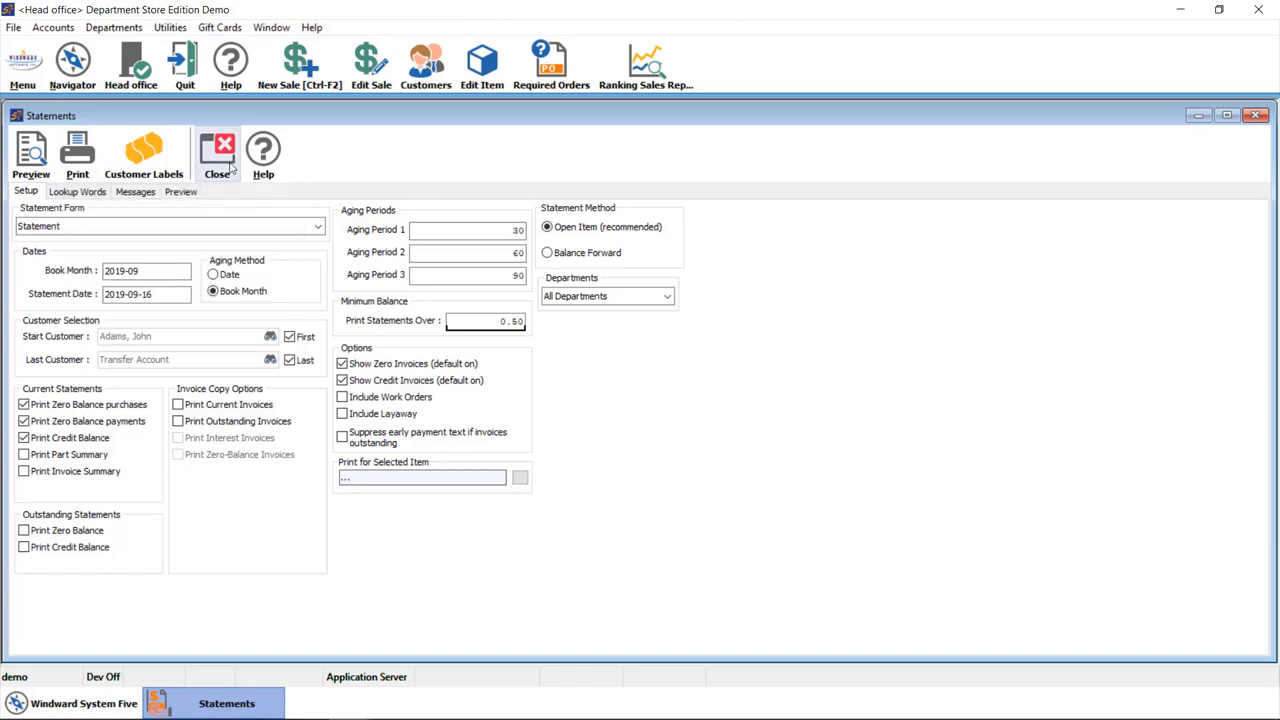
{"action": "double_click", "coordinate": [165, 153]}
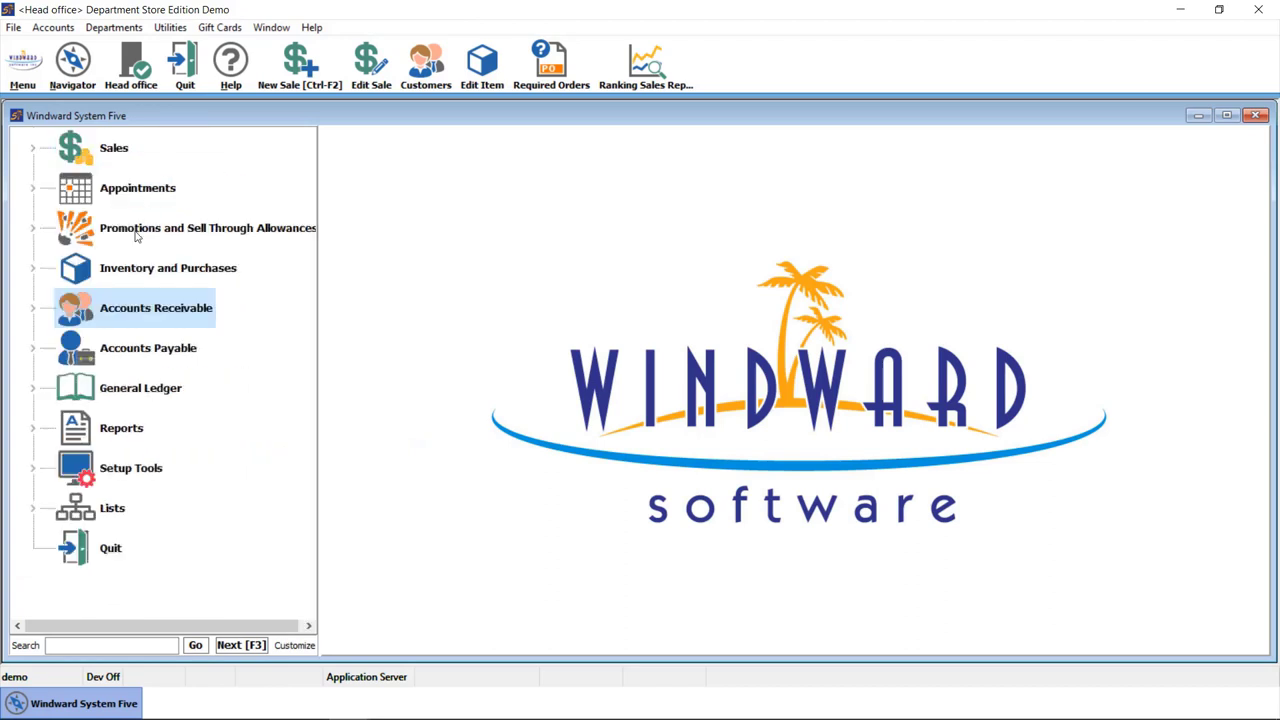
Look over the Accounts Payable functions and view the Head Office Balance Sheet for book month 2019-09 from the ledger reports.
{"action": "double_click", "coordinate": [127, 358]}
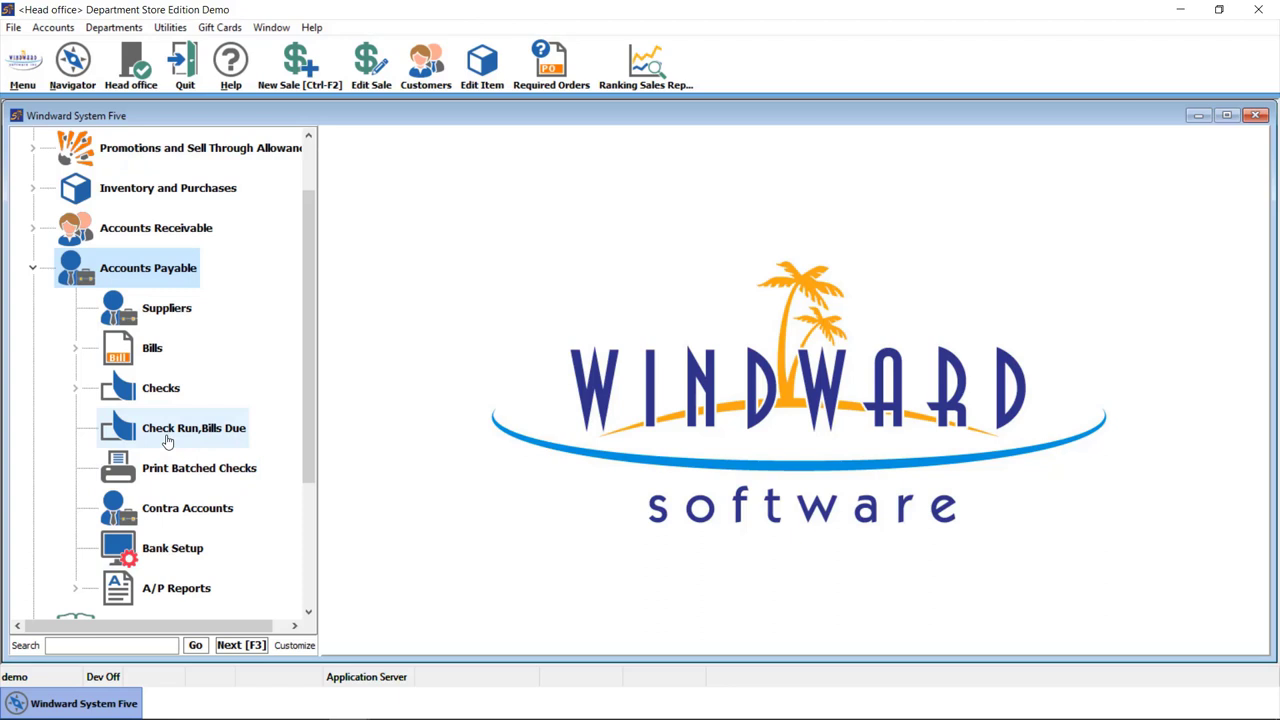
{"action": "double_click", "coordinate": [133, 272]}
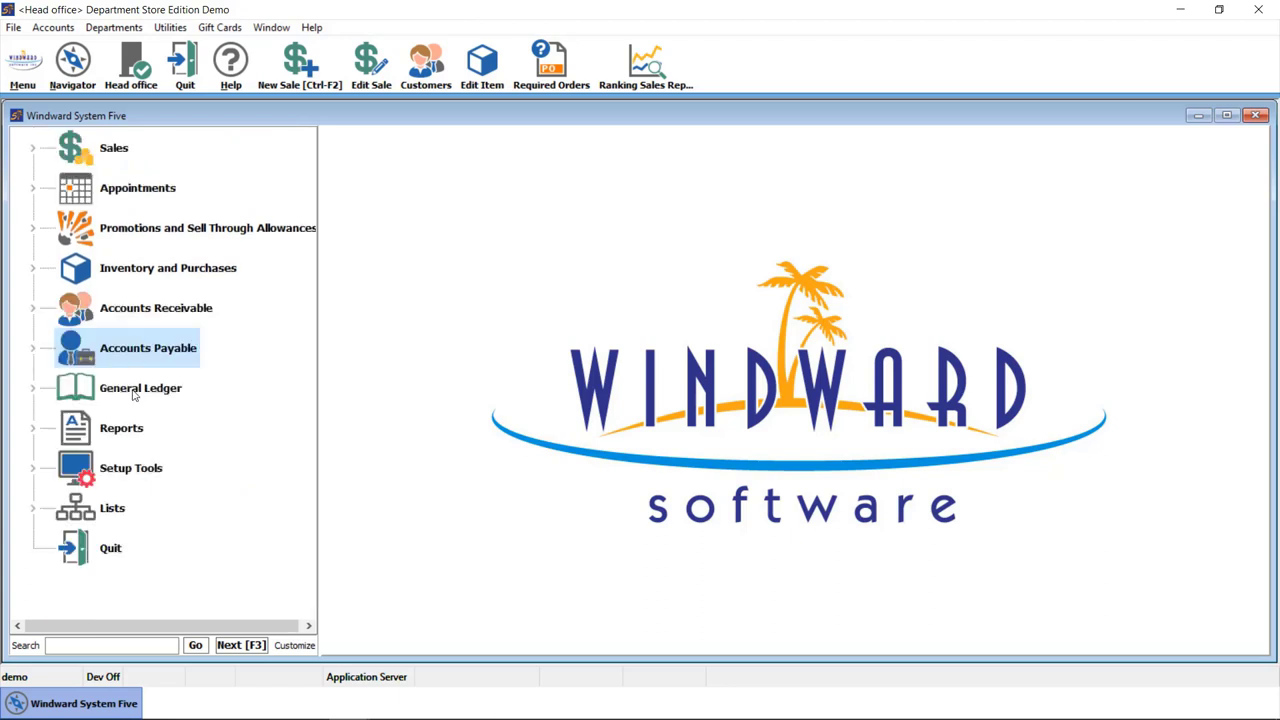
{"action": "double_click", "coordinate": [134, 398]}
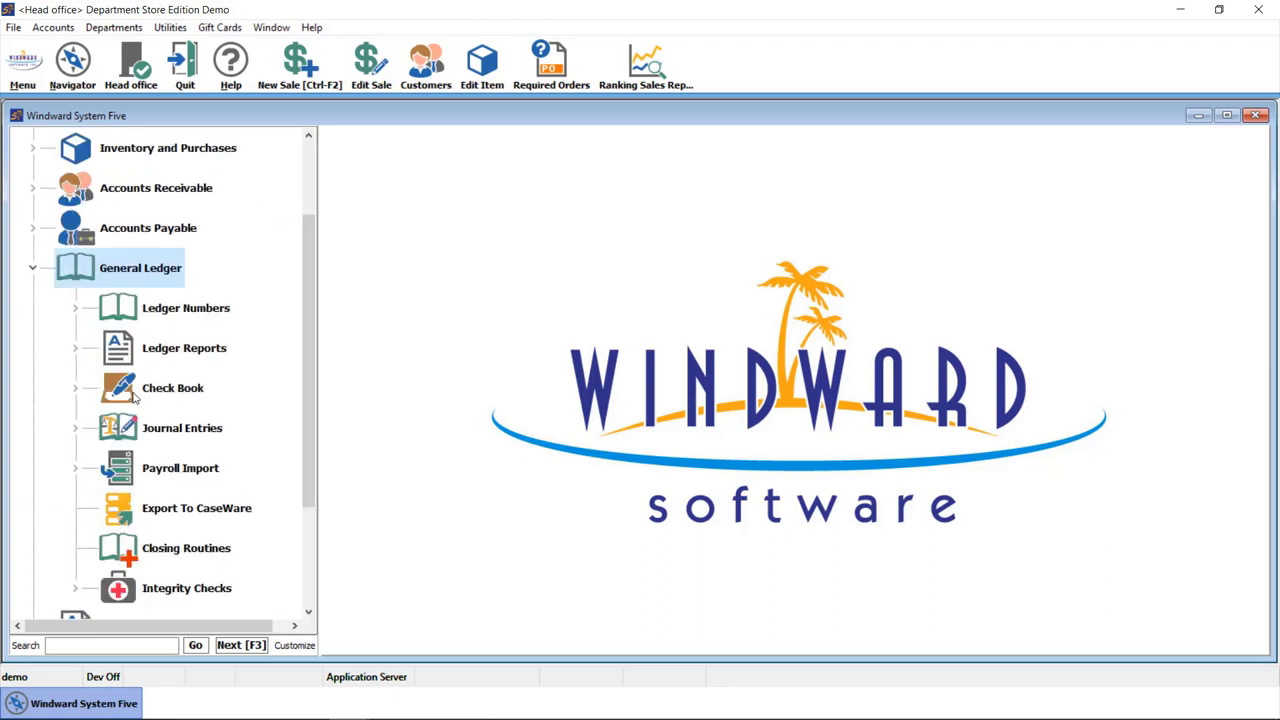
{"action": "double_click", "coordinate": [188, 352]}
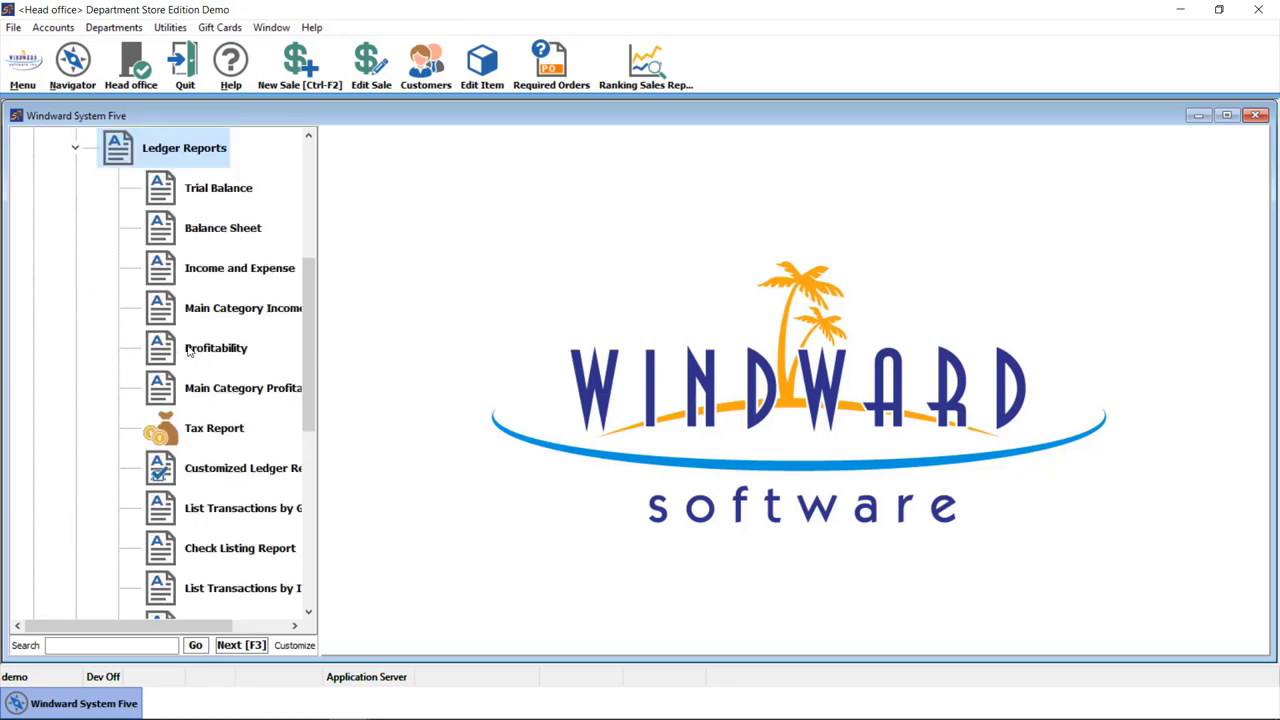
{"action": "left_click", "coordinate": [211, 237]}
{"action": "double_click", "coordinate": [211, 237]}
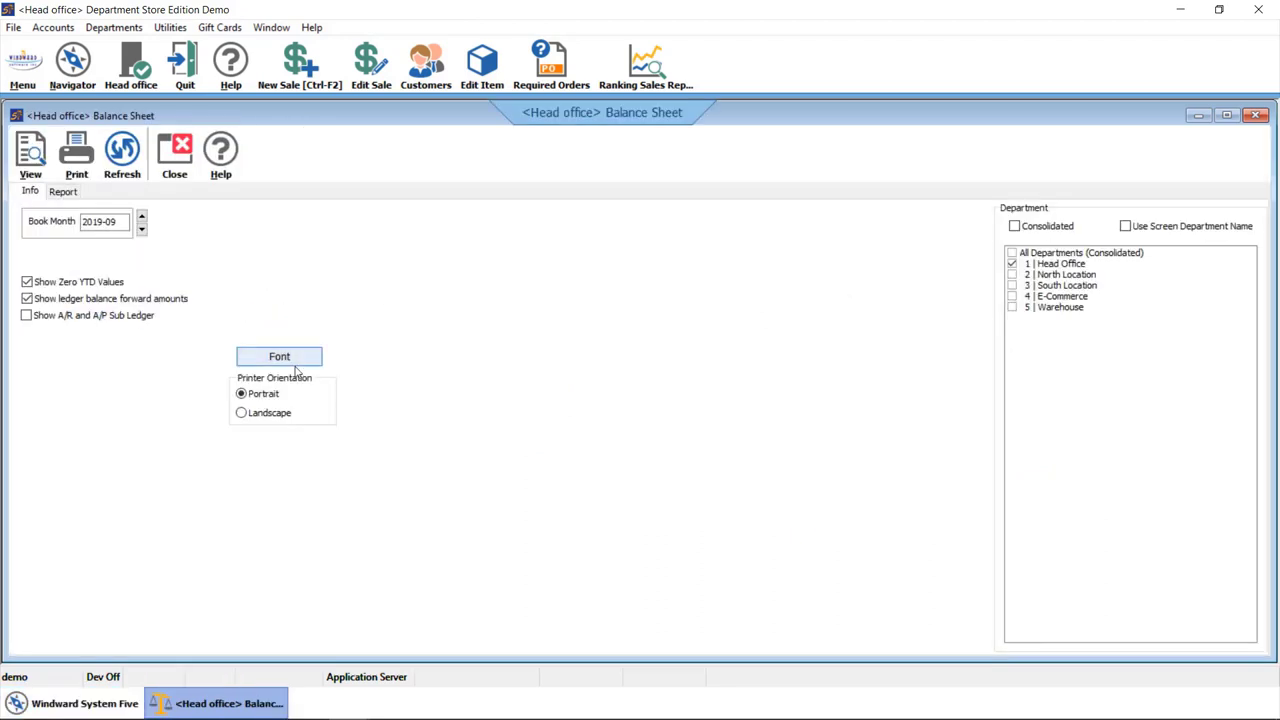
{"action": "left_click", "coordinate": [30, 160]}
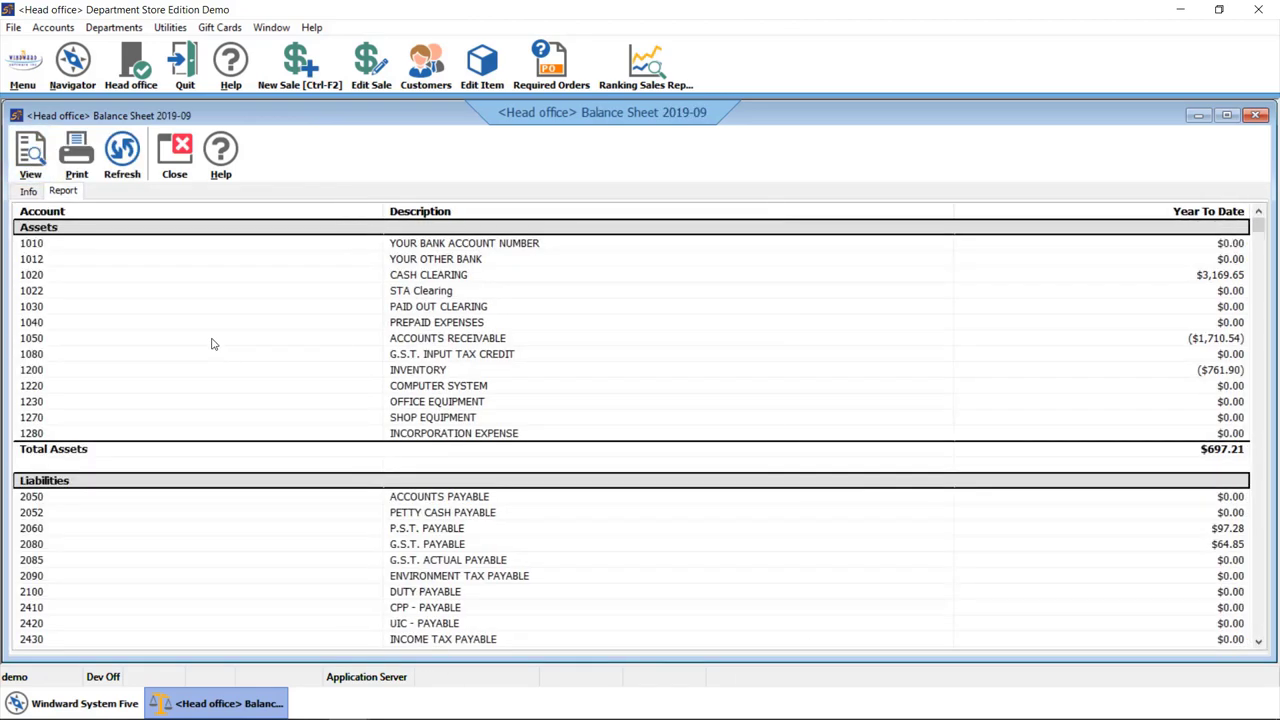
Review the export options for the Balance Sheet report, including external file, Microsoft Excel and Word mail merge, and close the report.
{"action": "right_click", "coordinate": [211, 344]}
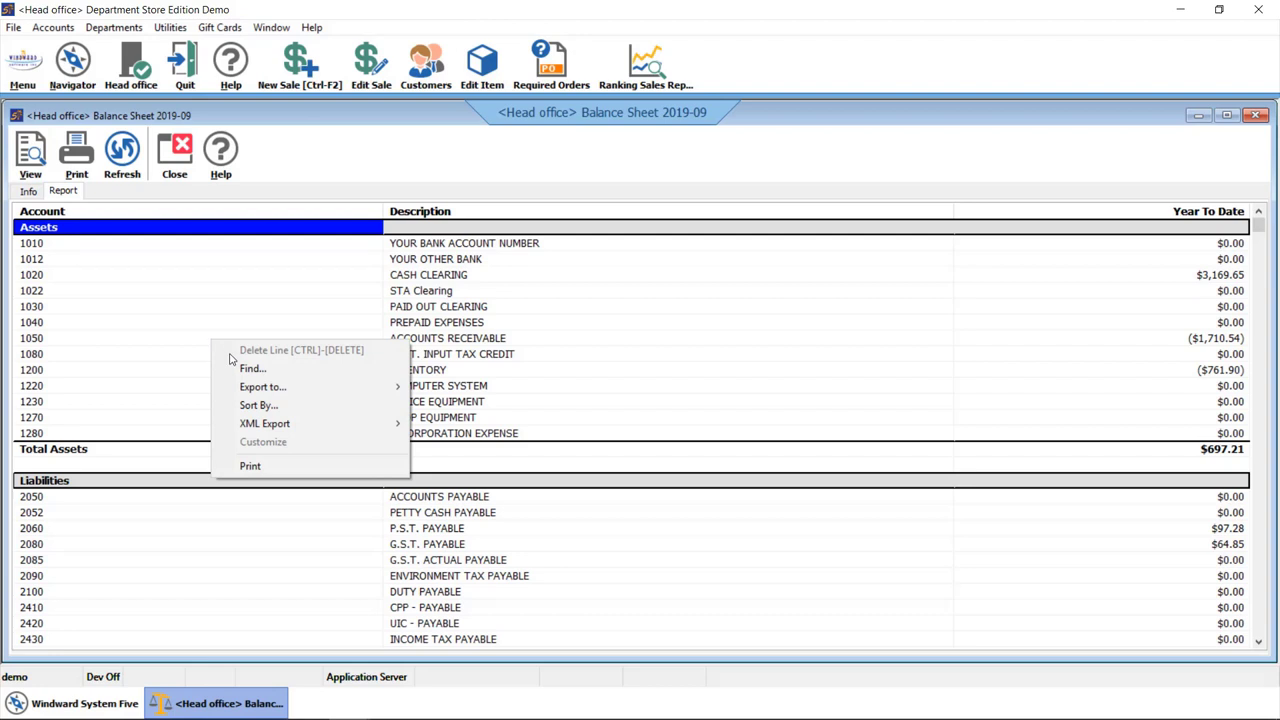
{"action": "mouse_move", "coordinate": [341, 395]}
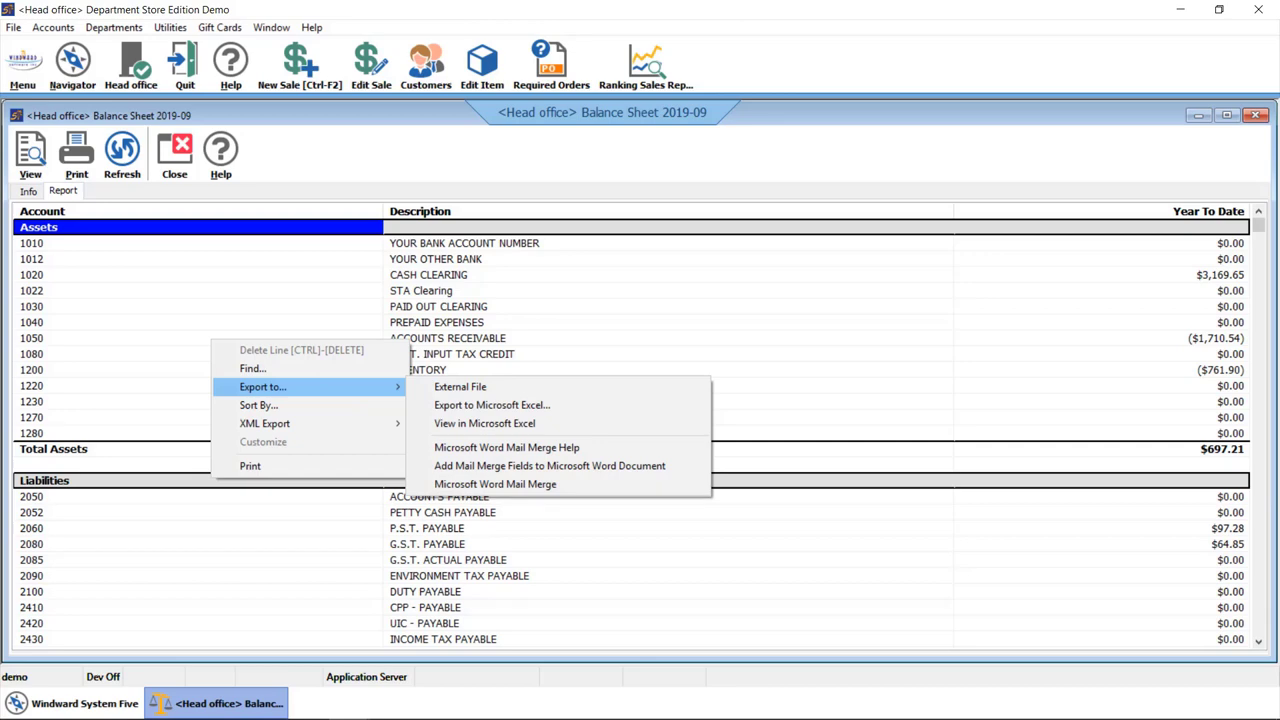
{"action": "key", "text": "Escape"}
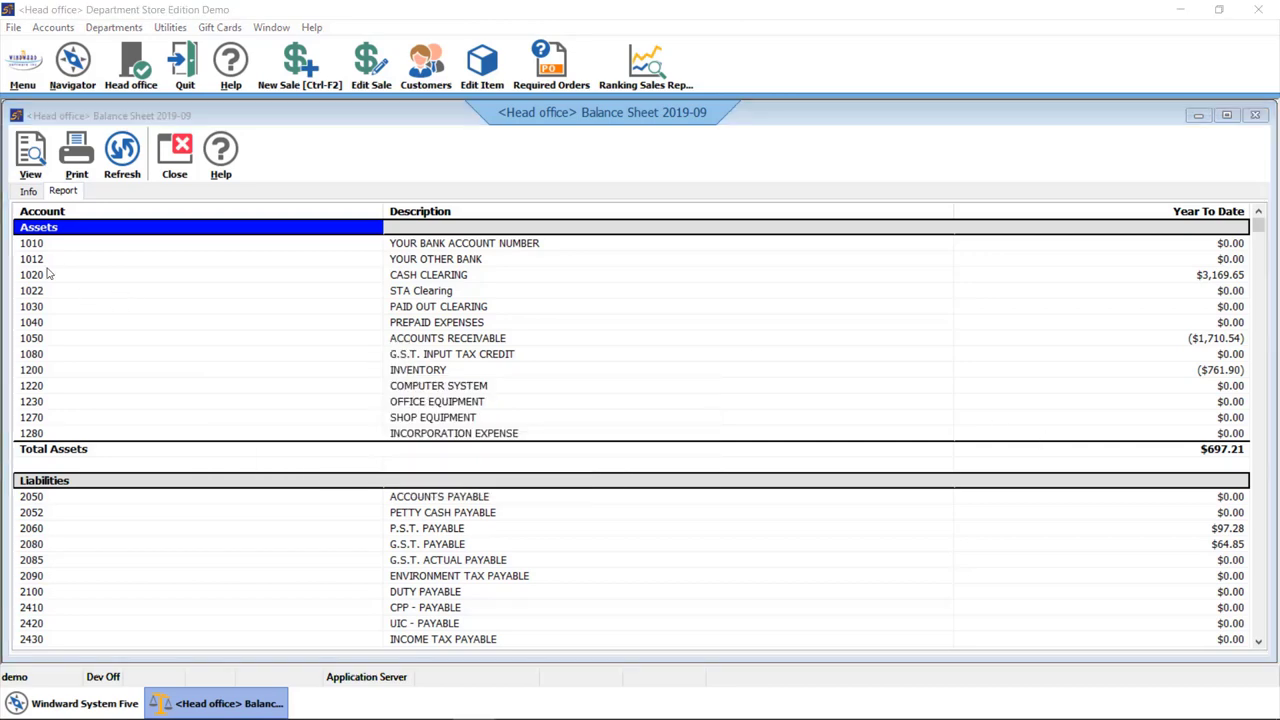
{"action": "left_click", "coordinate": [173, 153]}
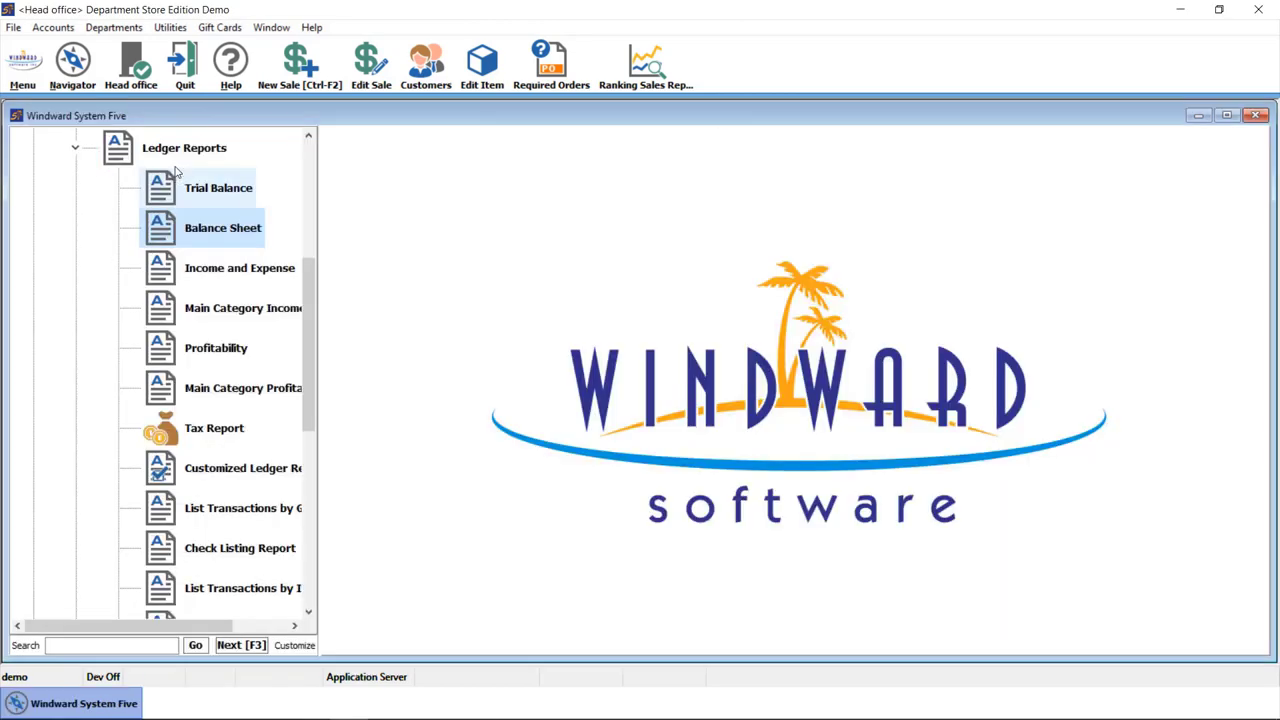
Collapse the Ledger Reports group and expand the main Reports group to view its report categories.
{"action": "double_click", "coordinate": [180, 150]}
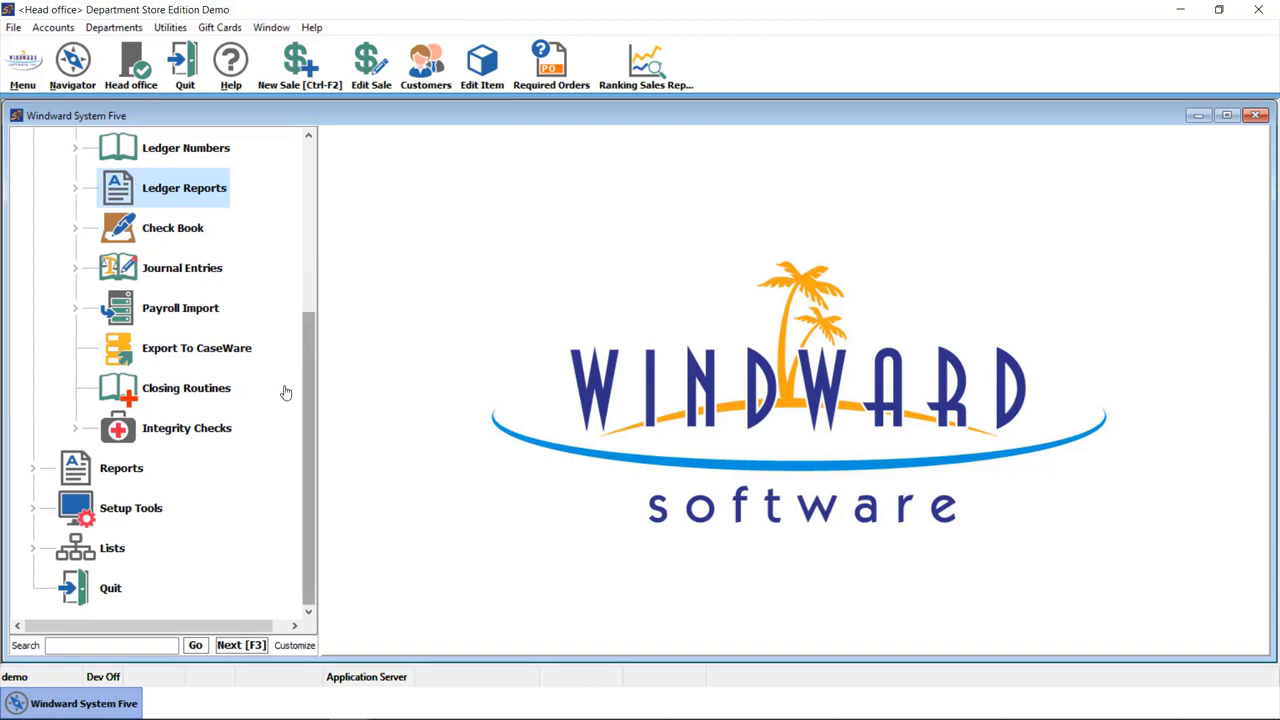
{"action": "double_click", "coordinate": [141, 470]}
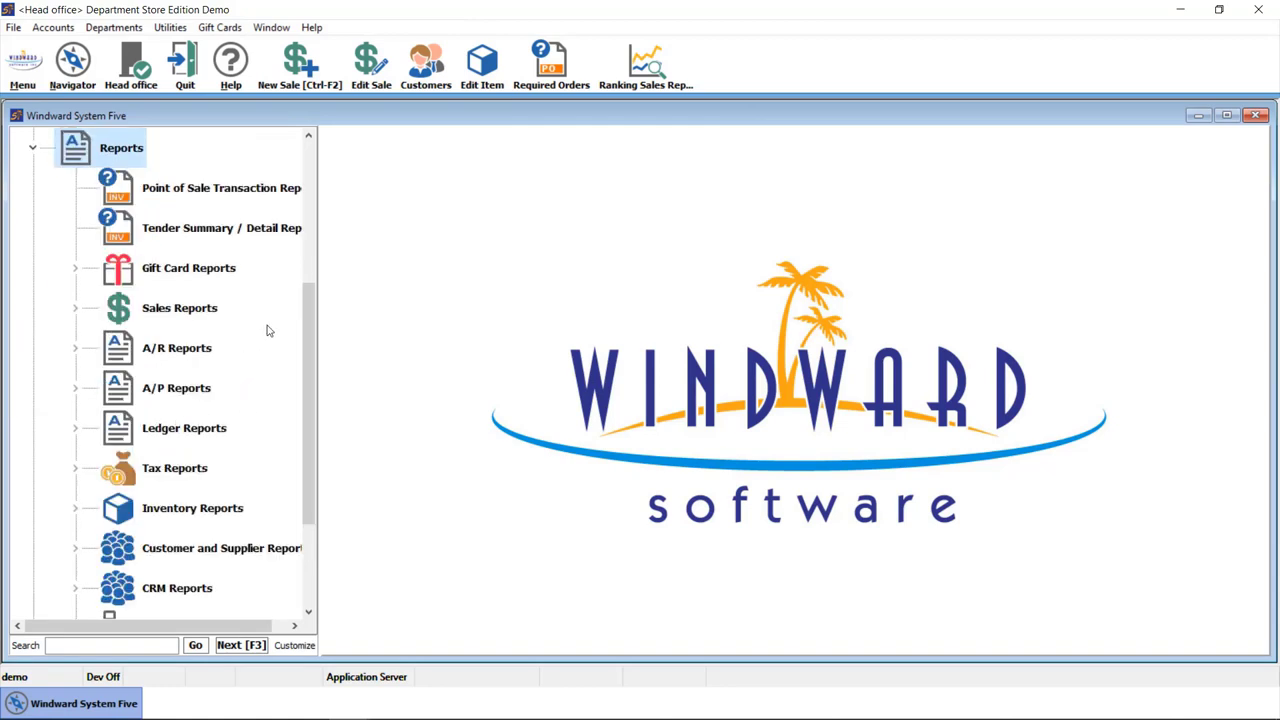